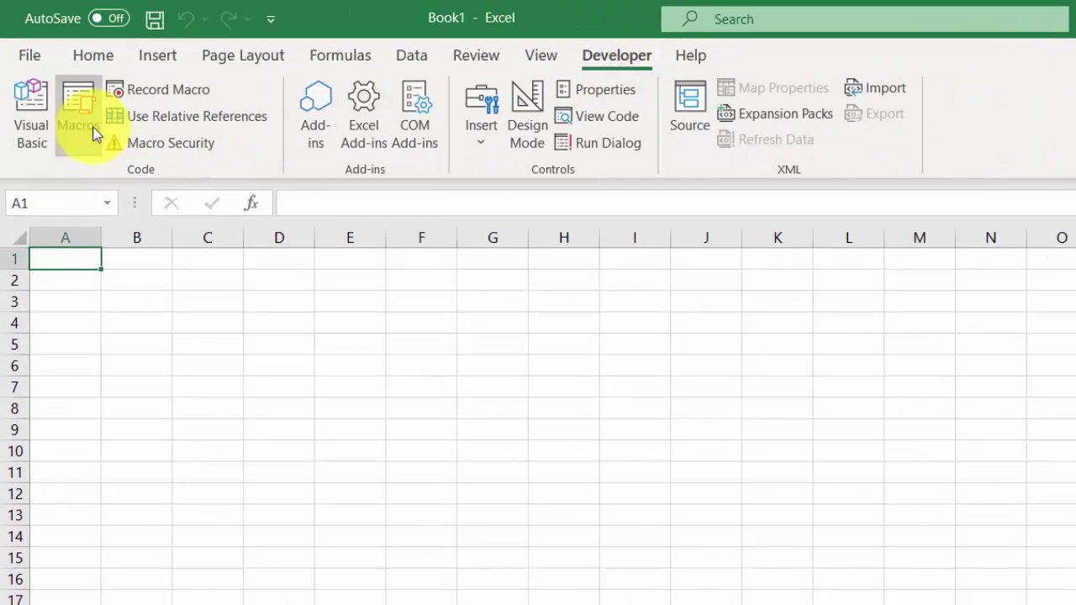
Step: Open the VBA editor, insert a new Module1 into Book1 and maximise its code window
click(38, 125)
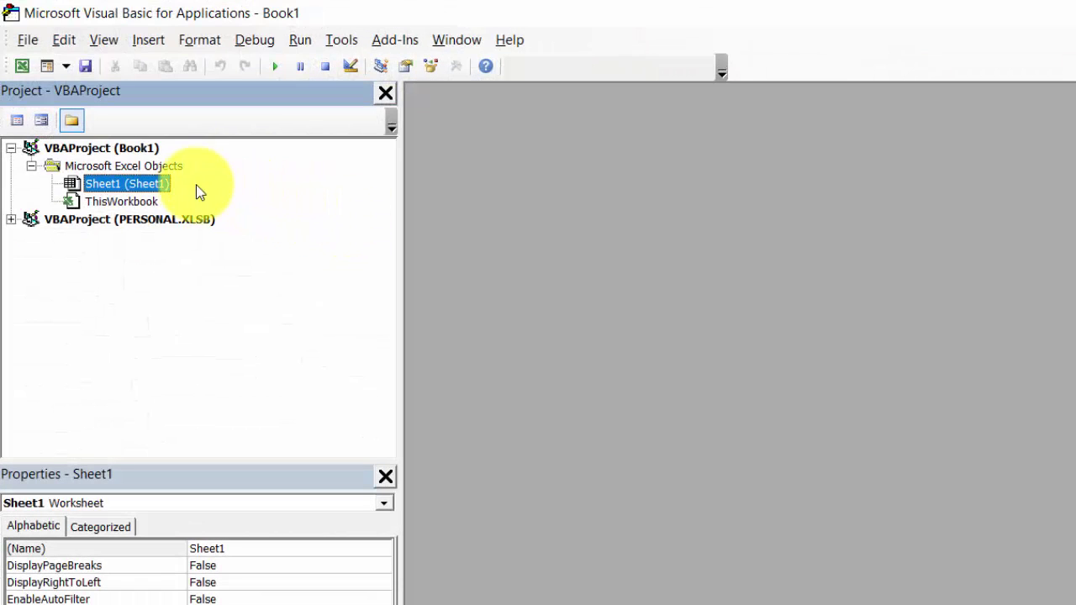
right_click(118, 149)
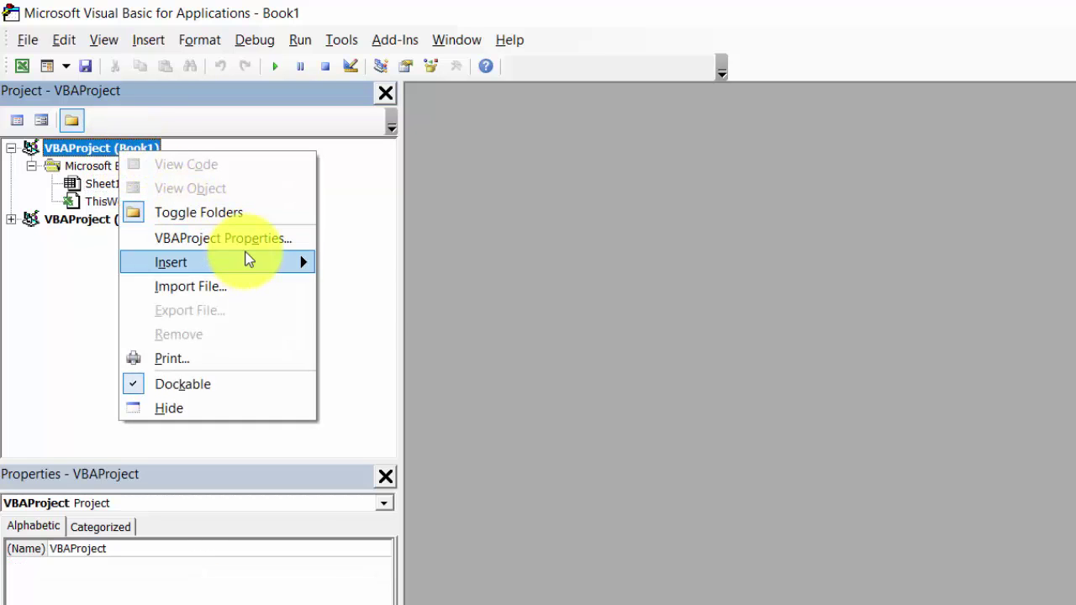
mouse_move(218, 262)
click(388, 288)
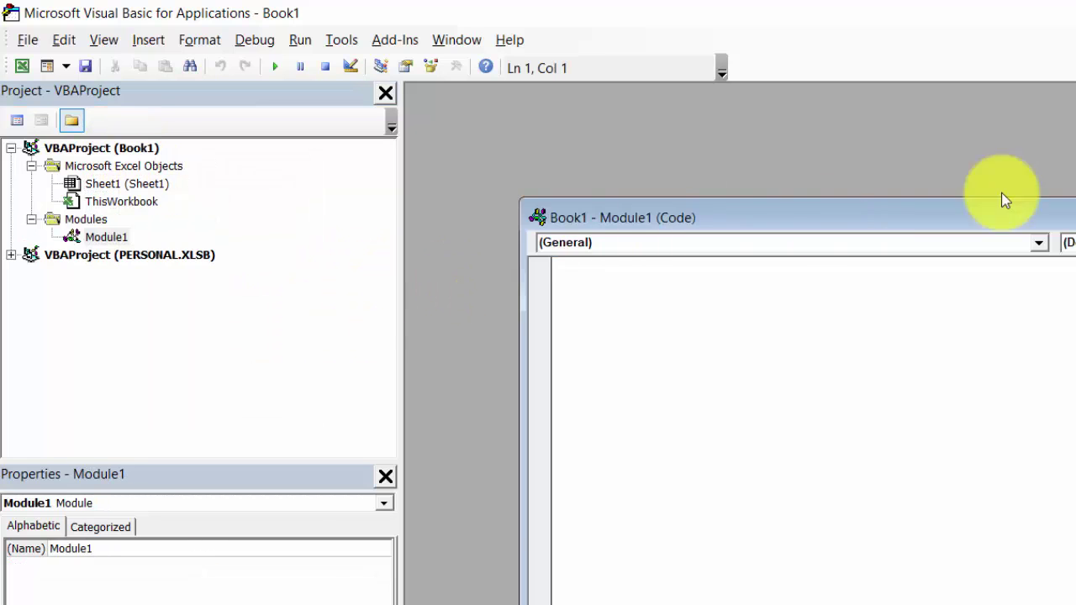
double_click(782, 218)
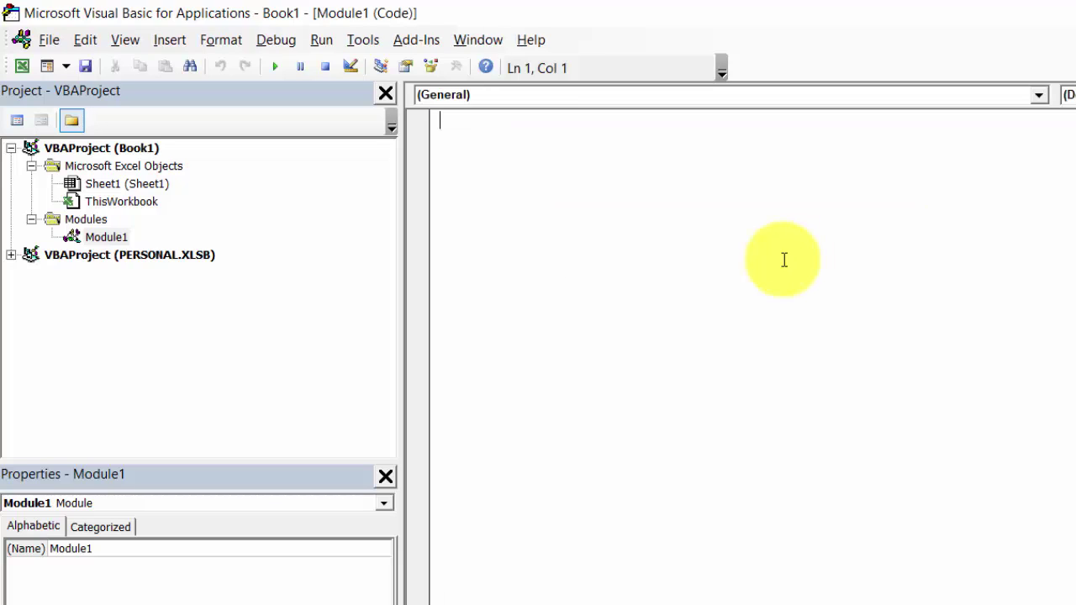
Step: Declare Sub ShowMessageStatusBar() and make its first line Application.ScreenUpdating = False
text(sub ShowMessage)
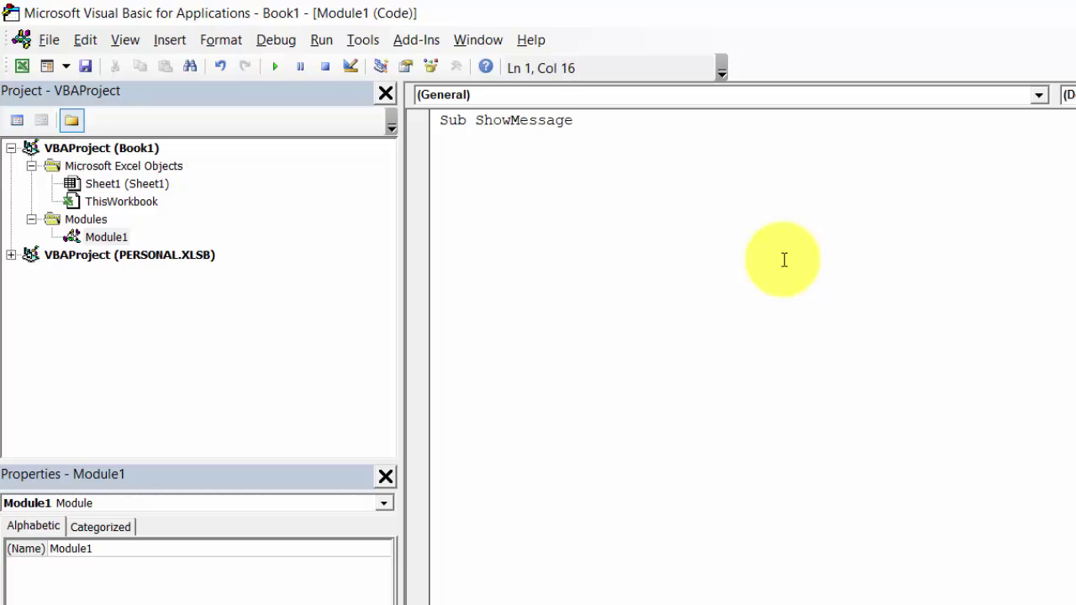
text(StatusBar)
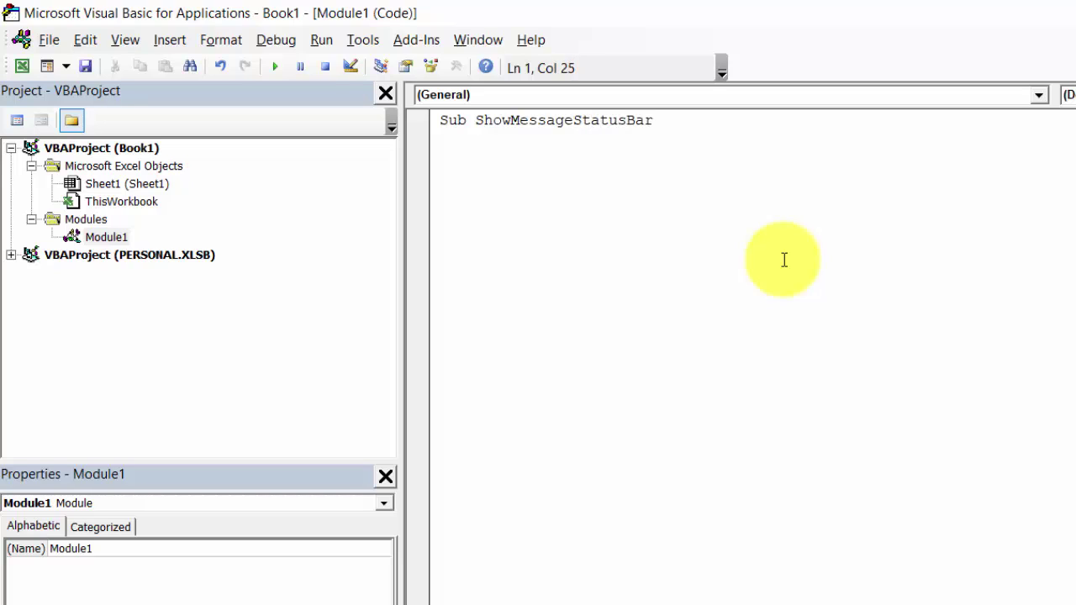
text(())
key(Return)
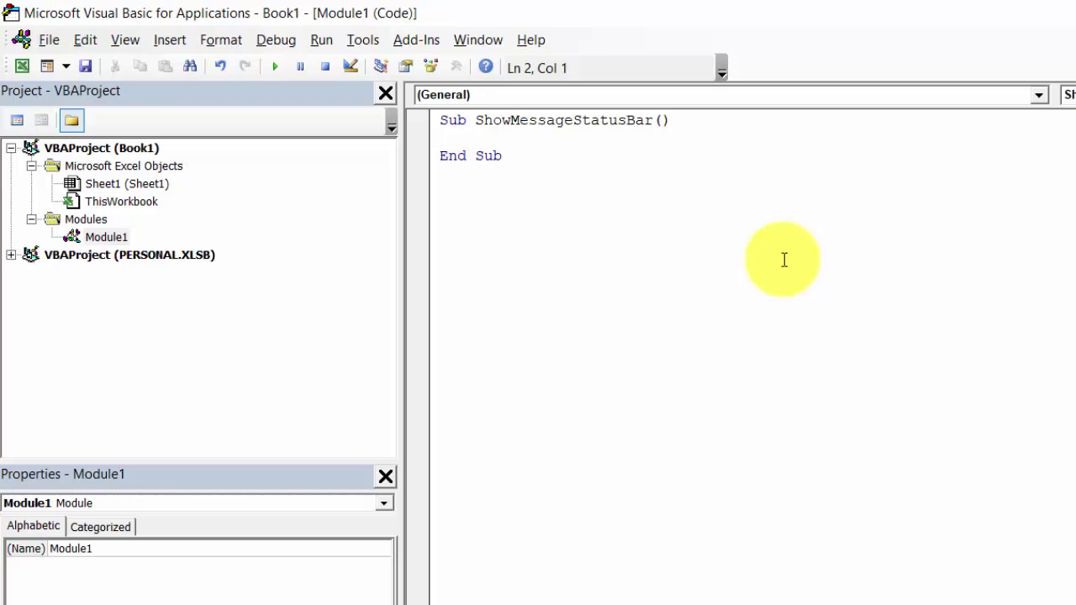
text(Applicat)
text(ion.sc)
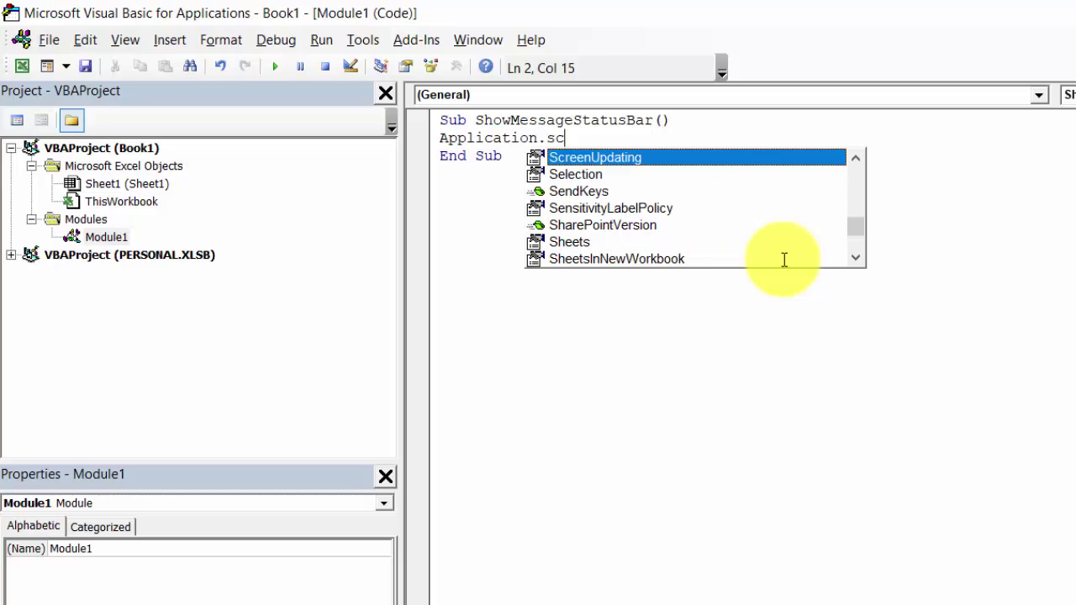
double_click(689, 156)
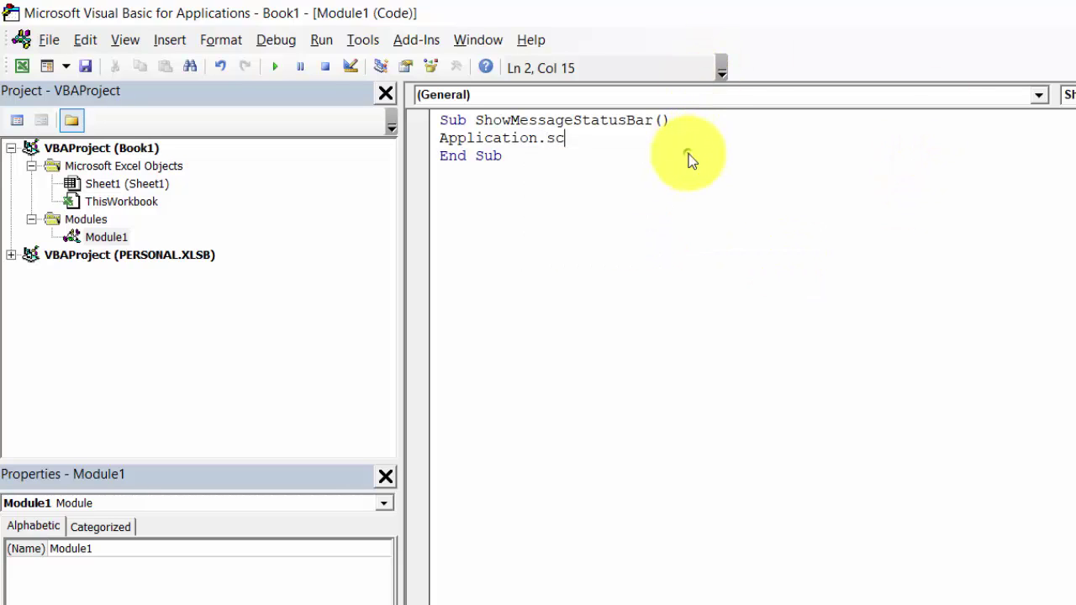
text(=fa)
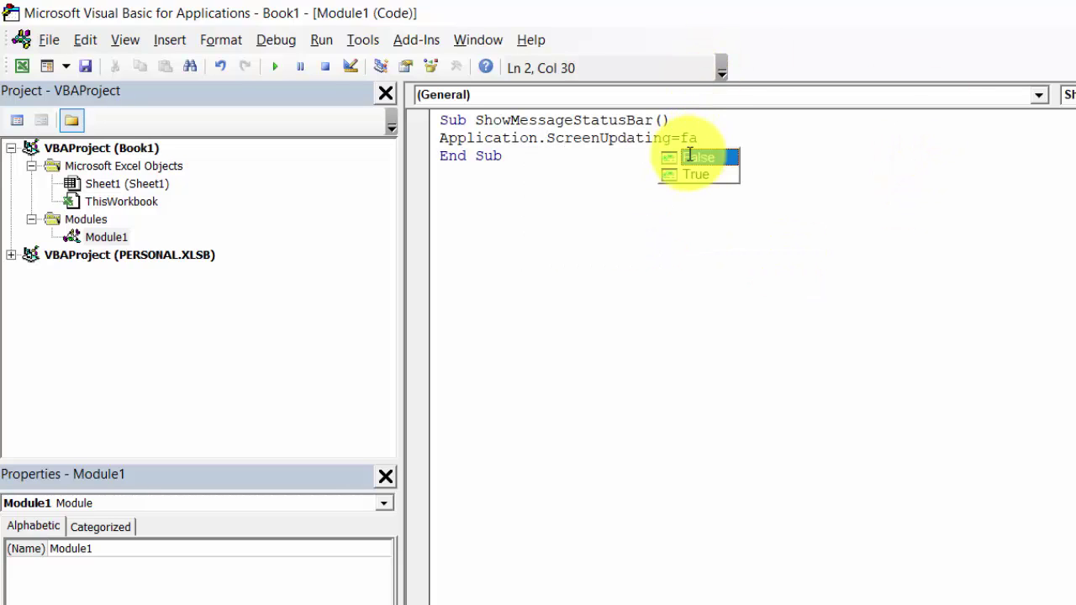
text(lse)
Step: Add Application.StatusBar = "Pleasse wait macro1 is running" and a 'your code should go here comment
key(Return)
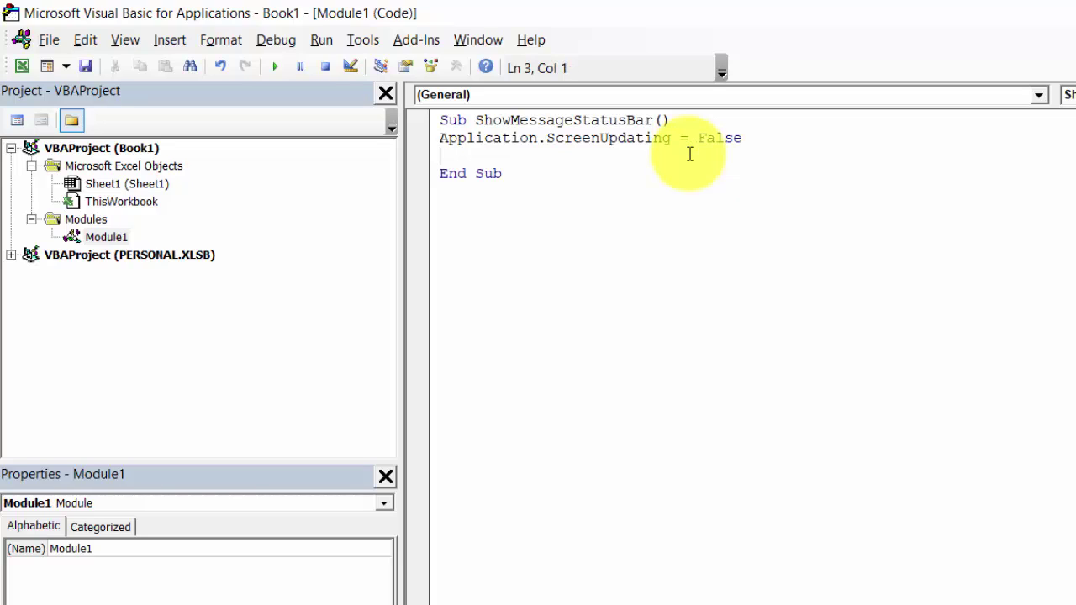
text(Application)
text(.)
text(s)
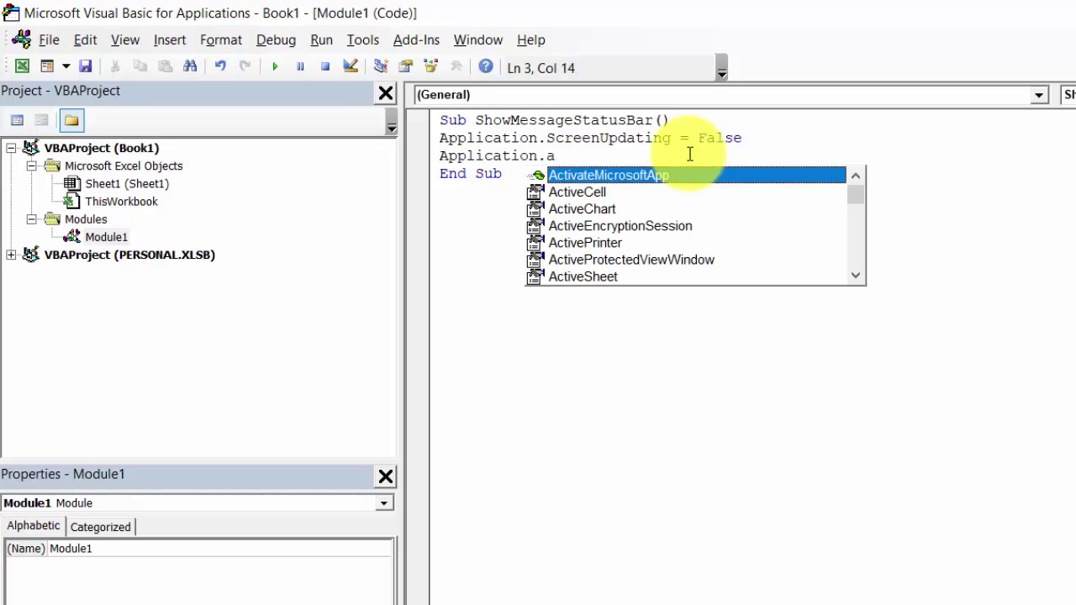
text(ta)
click(606, 225)
text(="")
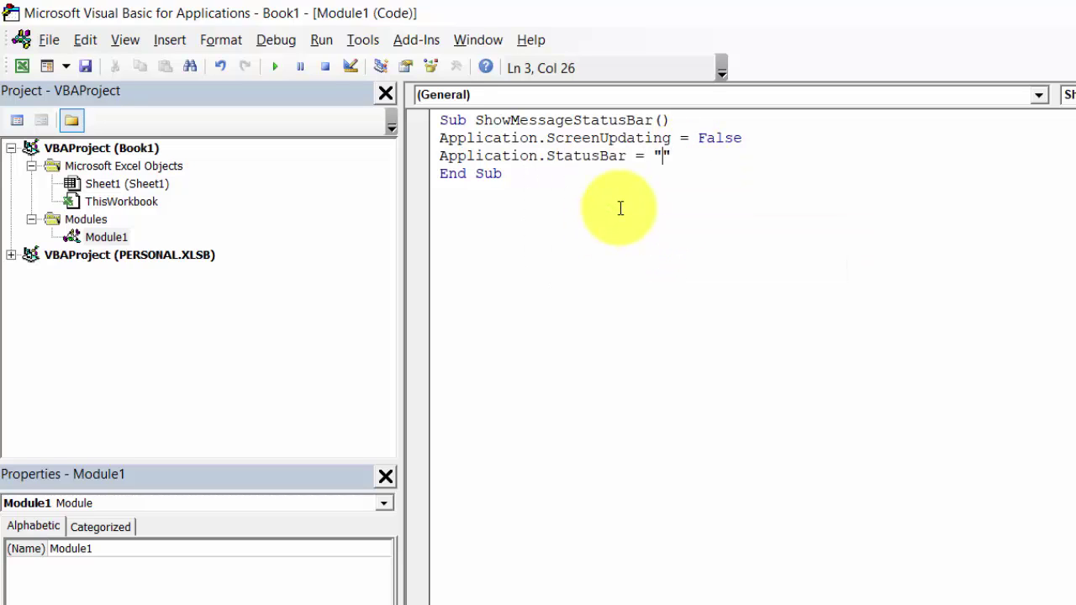
text(Pleasse wait macro1 )
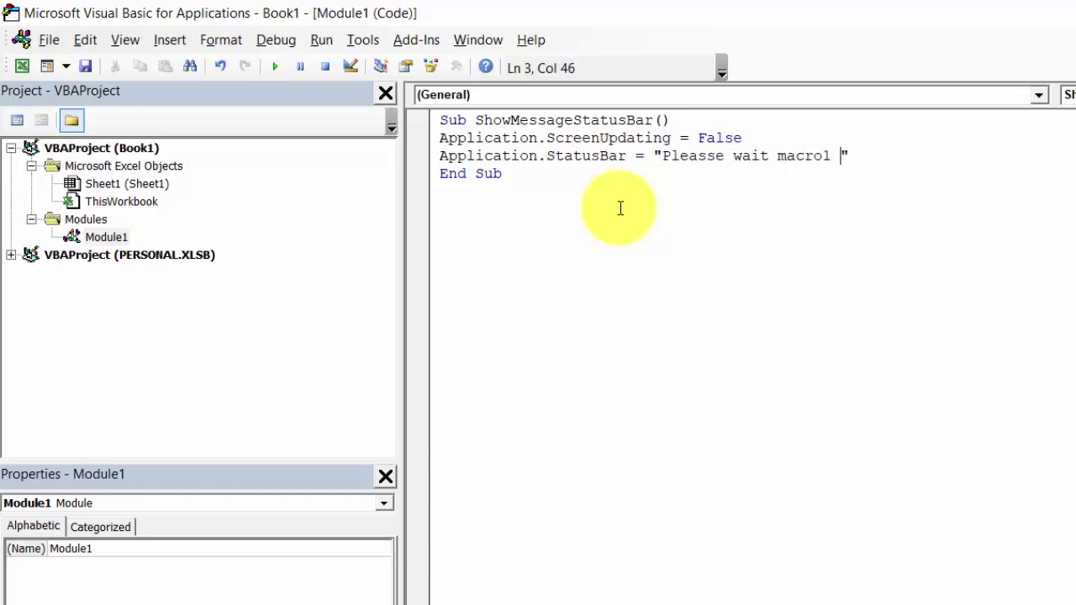
text(is running)
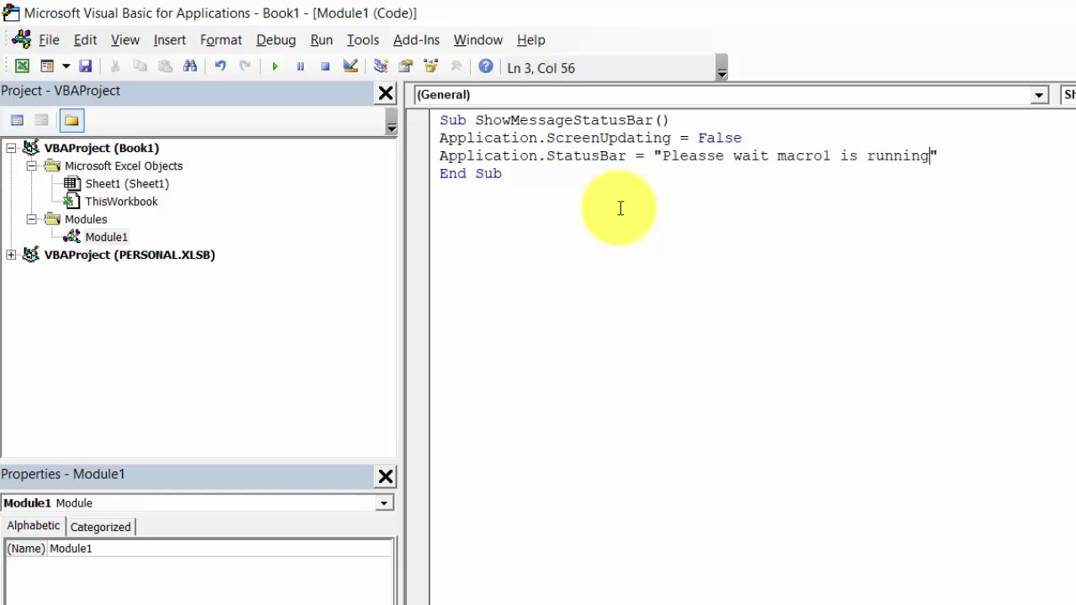
key(Return)
text('your code )
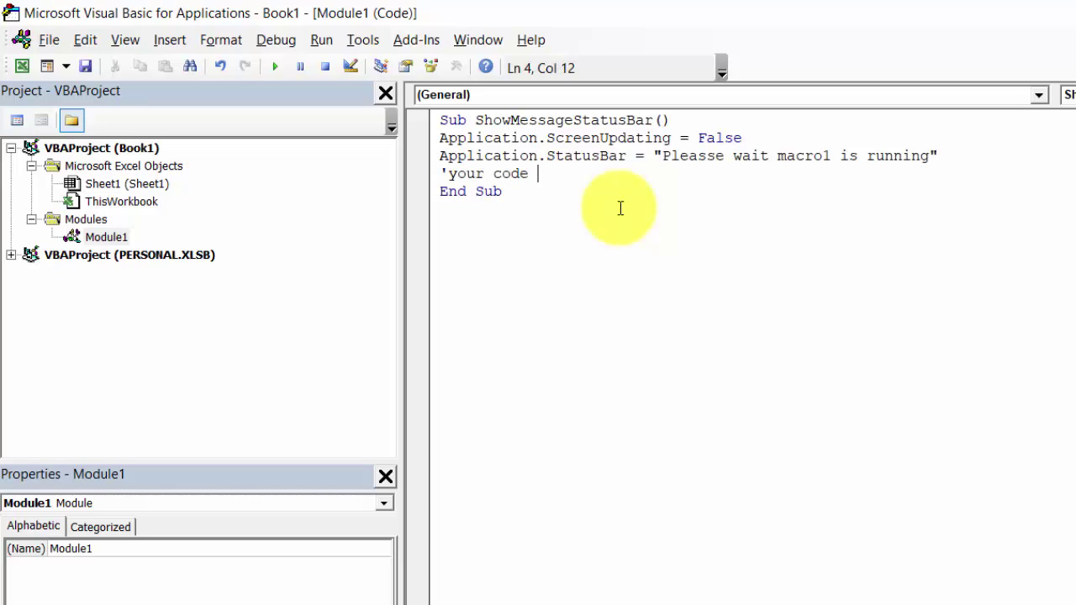
text(should go here)
key(Return)
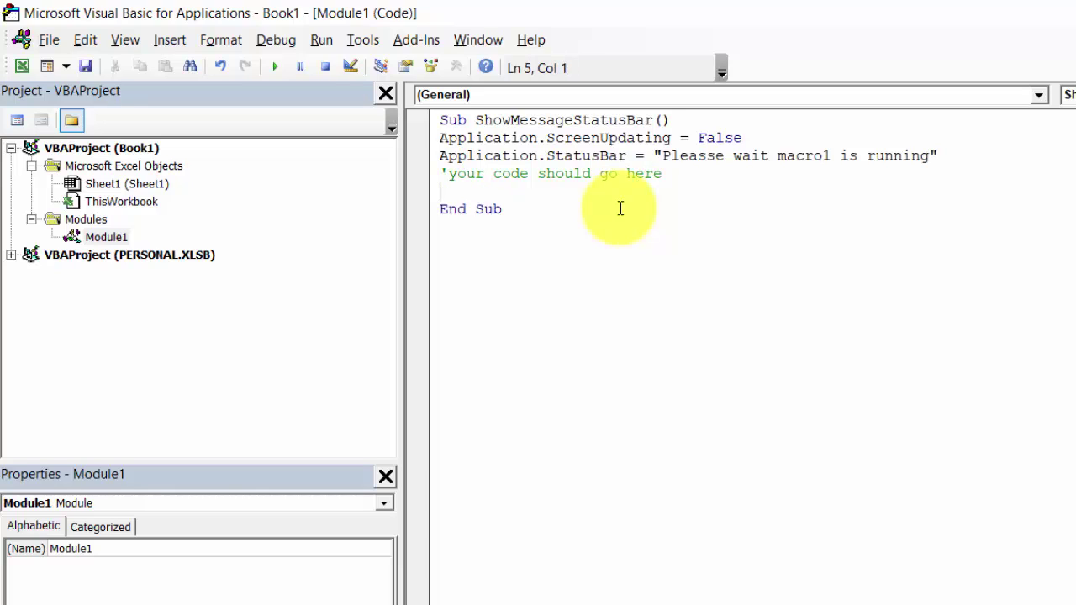
Step: Add Application.Wait (Now + TimeValue("000:00:03")), adding the missing closing parenthesis after the compile error
text(Appliccation )
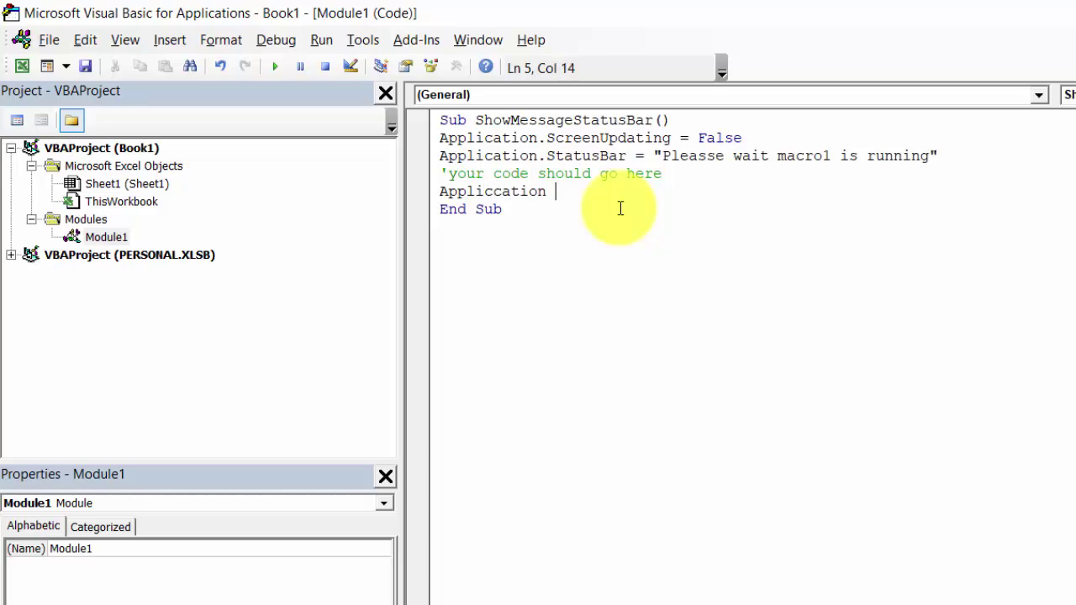
text(.wai)
text(t )
text((Now)
text(Y)
key(BackSpace)
text(TimeValue(""000:00:0)
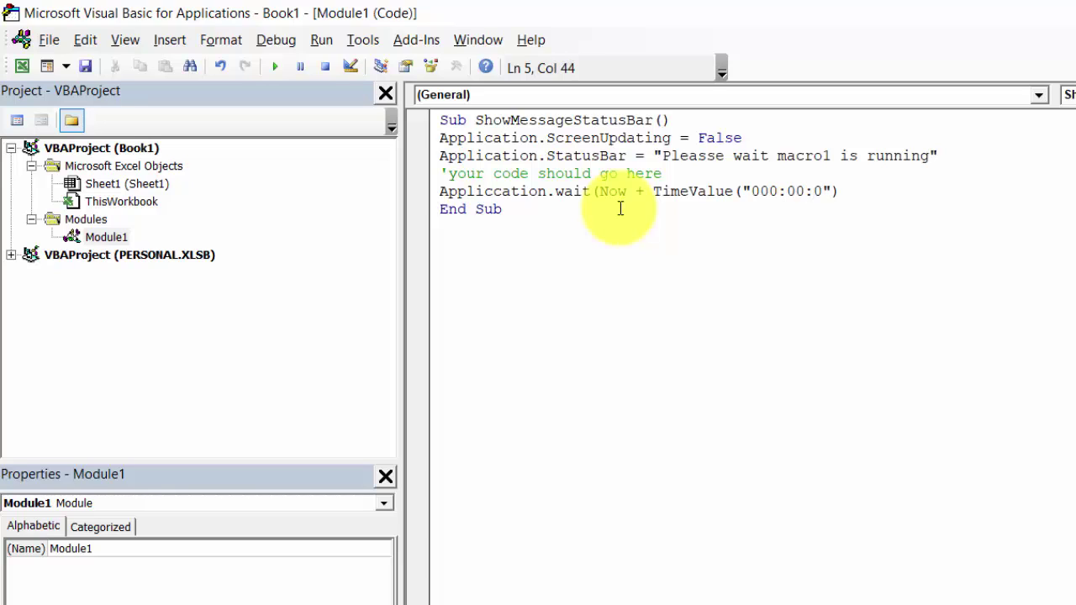
text(3)
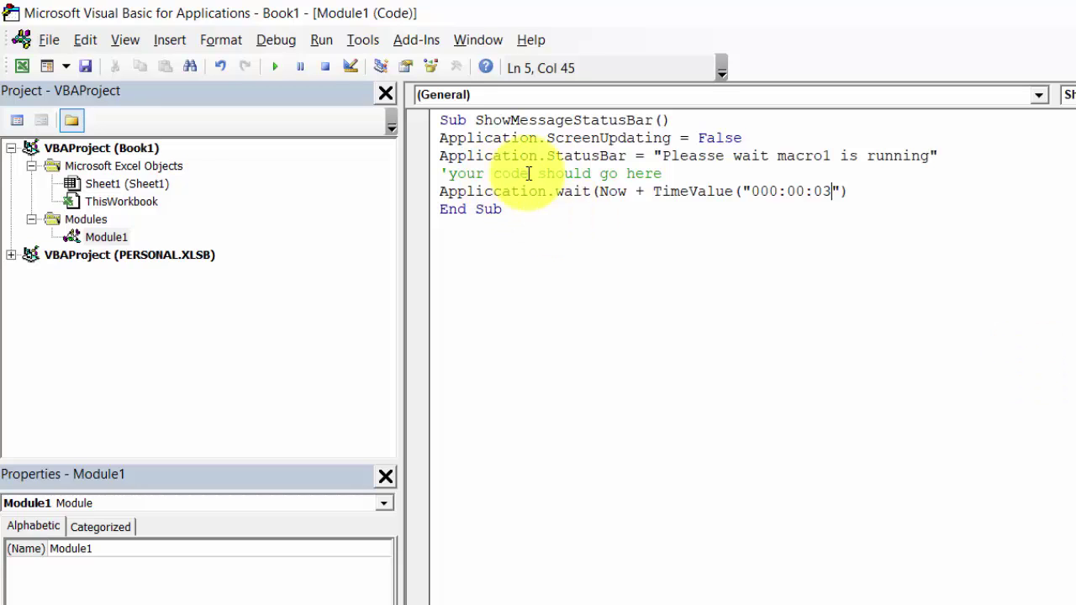
click(438, 156)
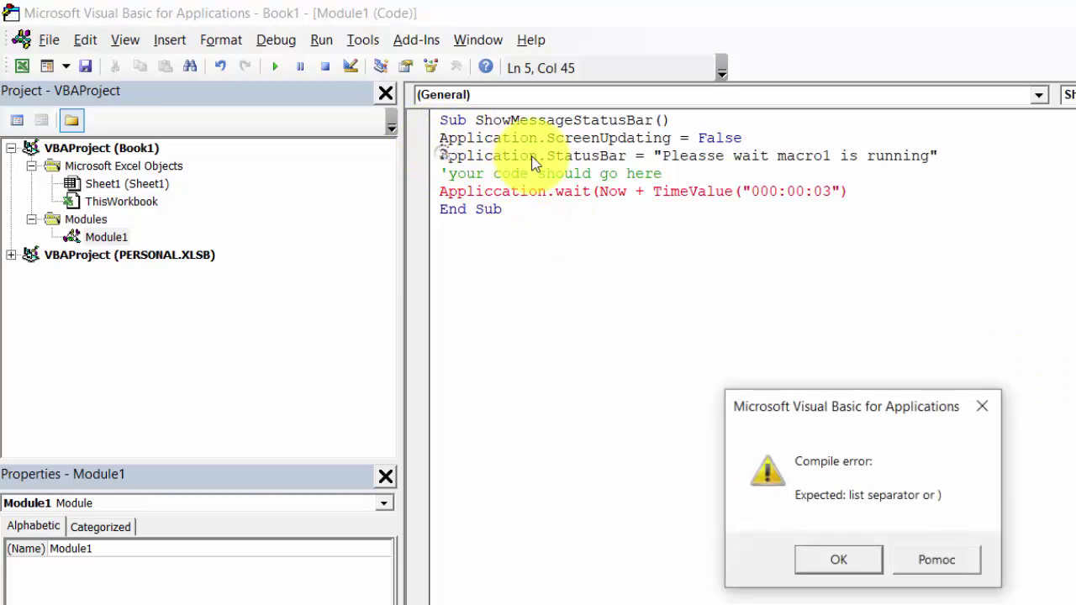
click(855, 555)
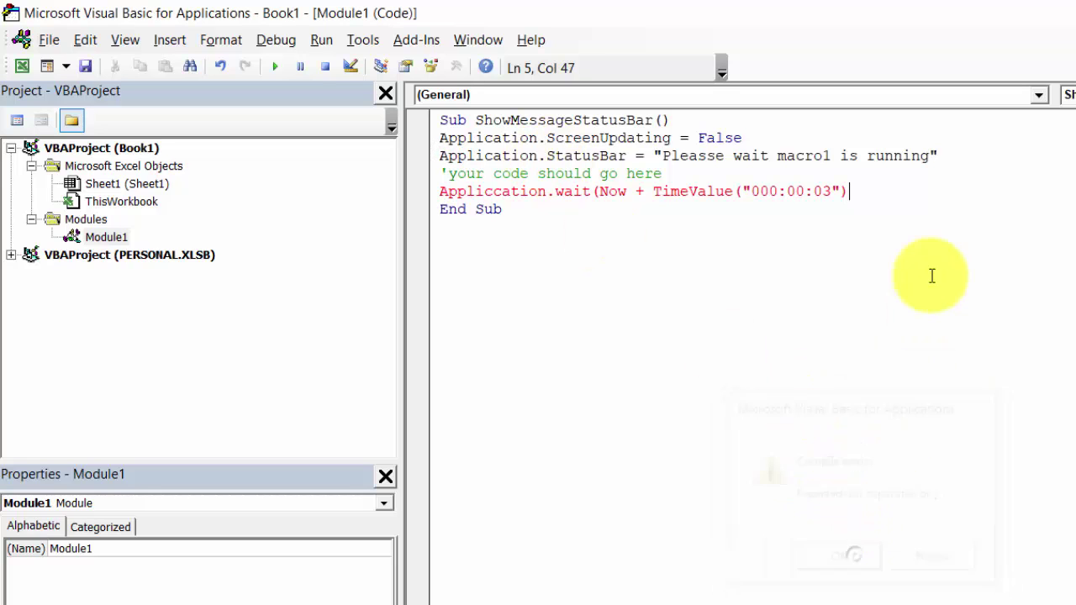
text())
key(Return)
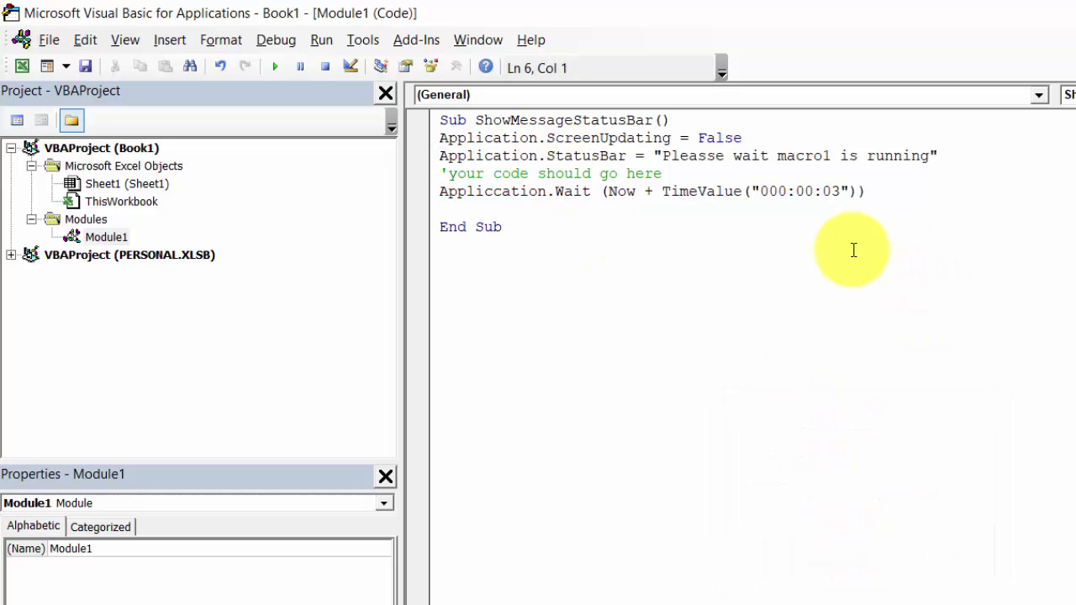
Step: Duplicate the status message, comment and wait lines below the originals
drag(440, 156, 865, 192)
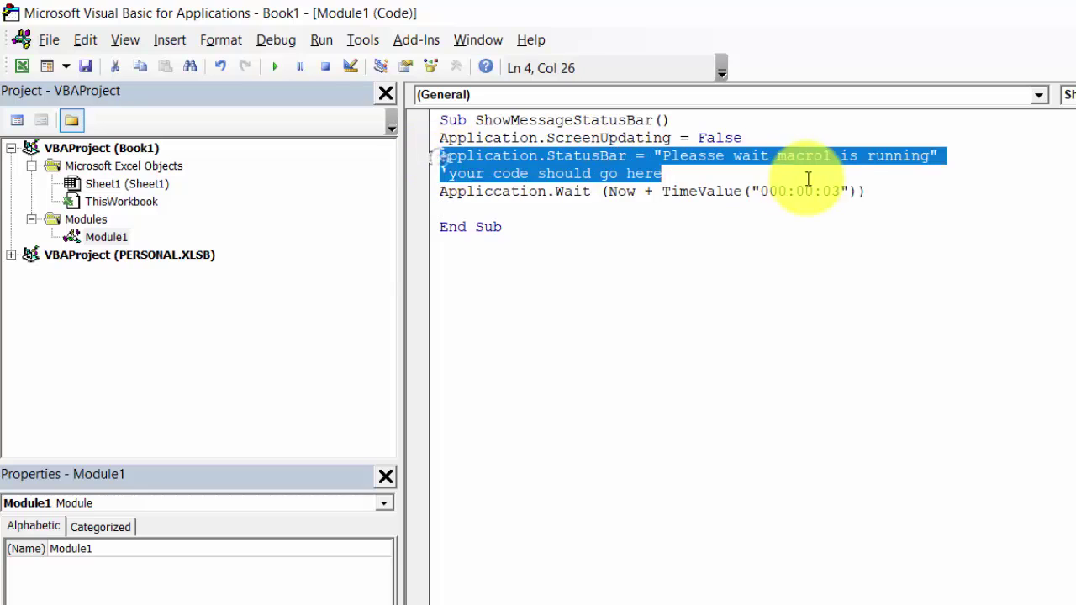
right_click(591, 151)
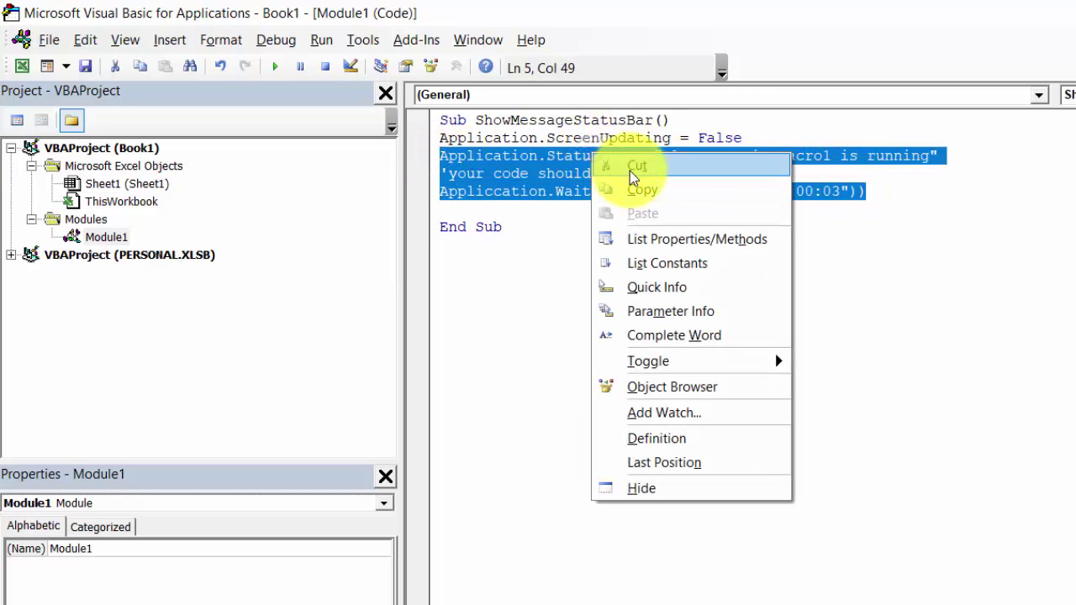
click(631, 168)
click(468, 206)
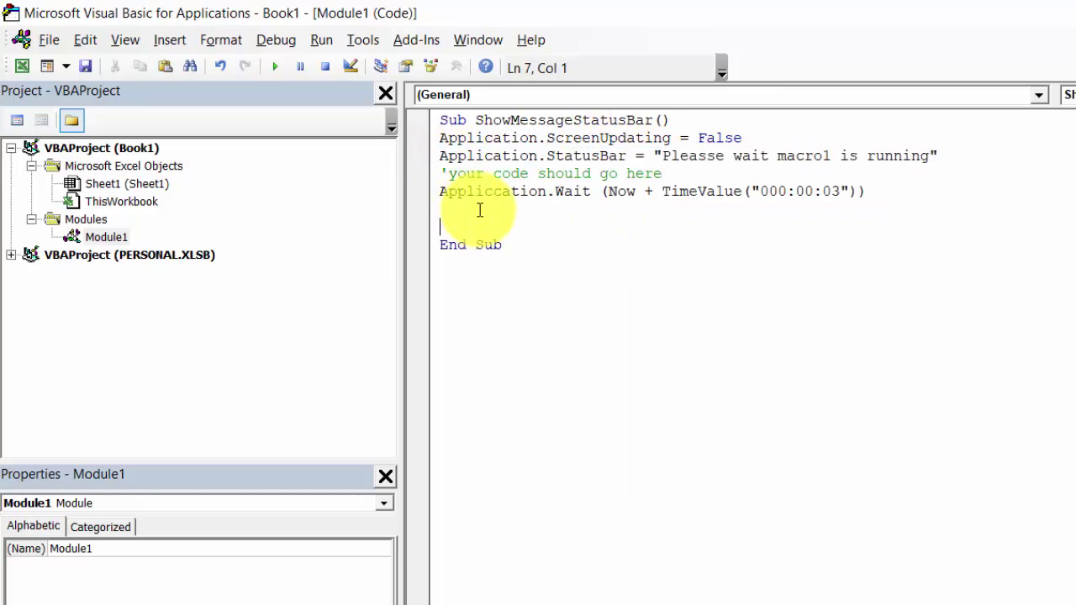
key(Return)
key(ctrl+v)
Step: Correct both 'Pleasse' typos to 'Please' and change the copied message to macro2
click(706, 155)
key(BackSpace)
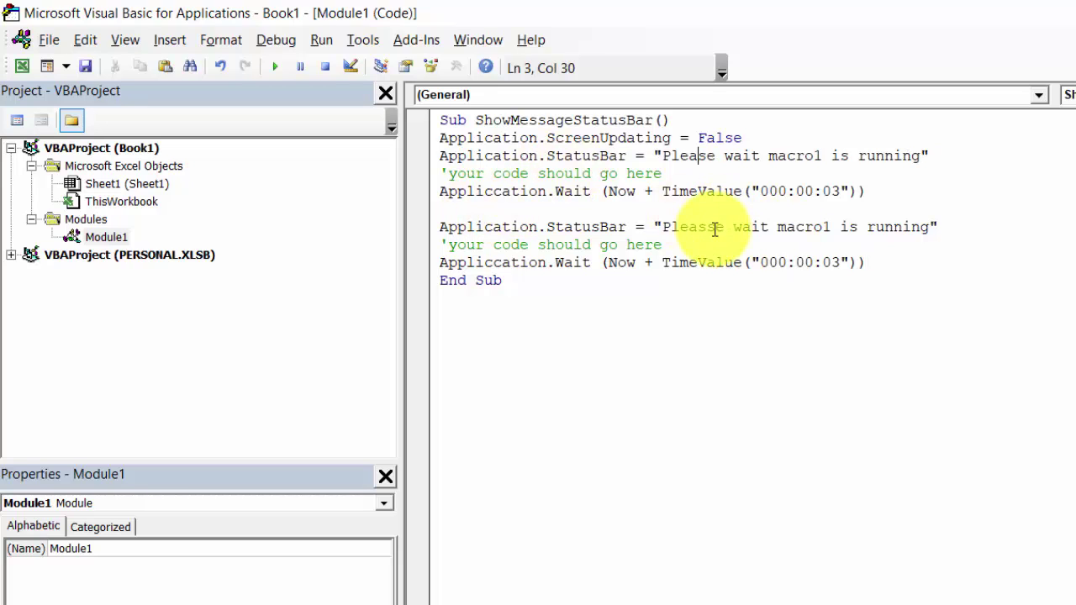
click(707, 227)
key(BackSpace)
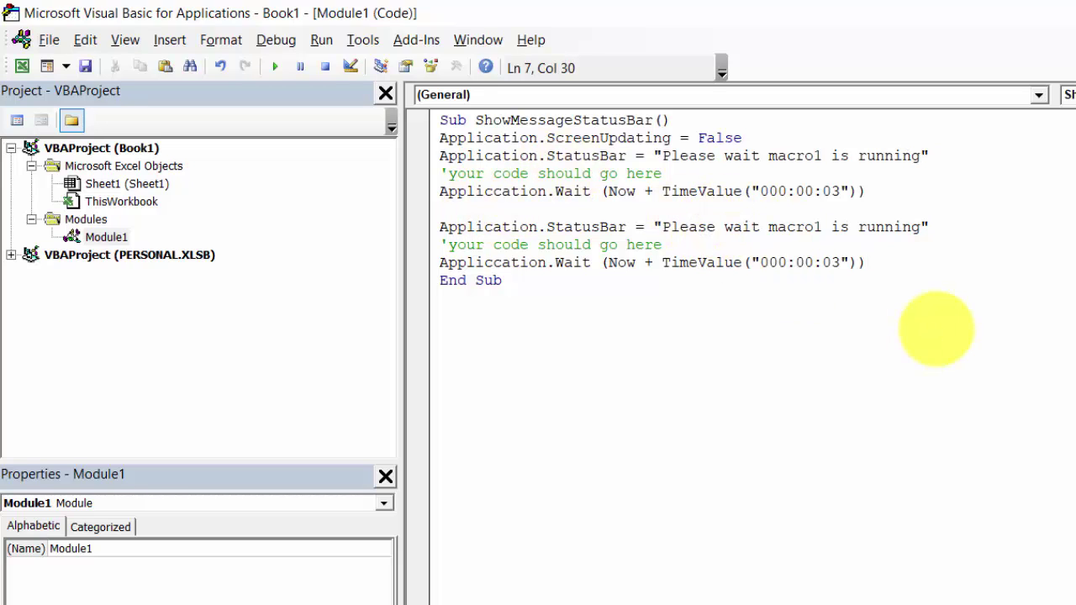
key(Right)
key(Right)
key(Right)
key(BackSpace)
text(2)
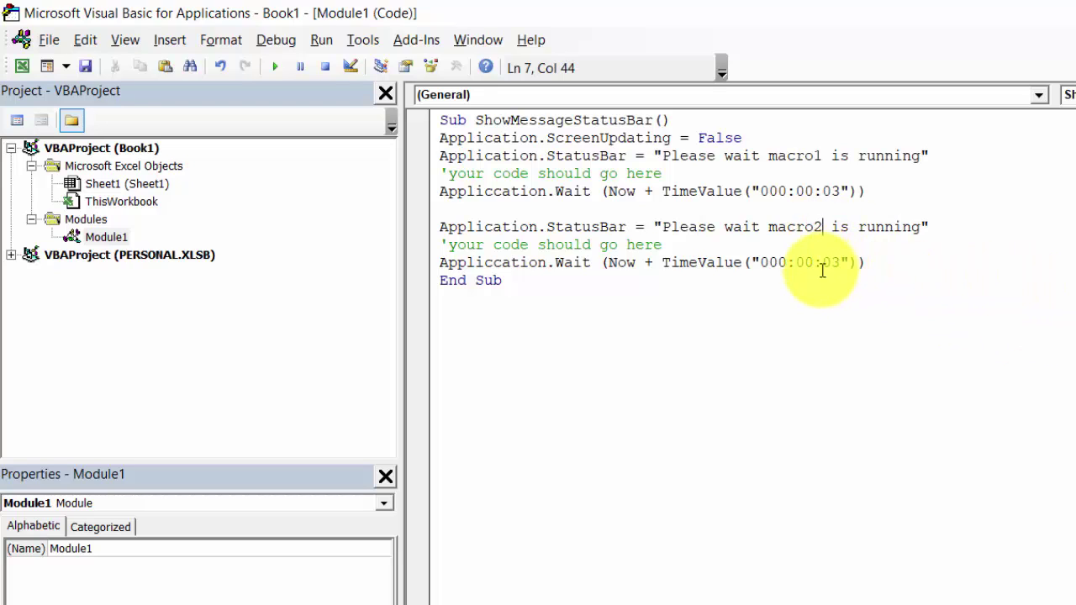
key(Down)
key(Down)
key(End)
Step: Add Application.StatusBar = "" before End Sub to clear the status bar
key(Return)
key(Return)
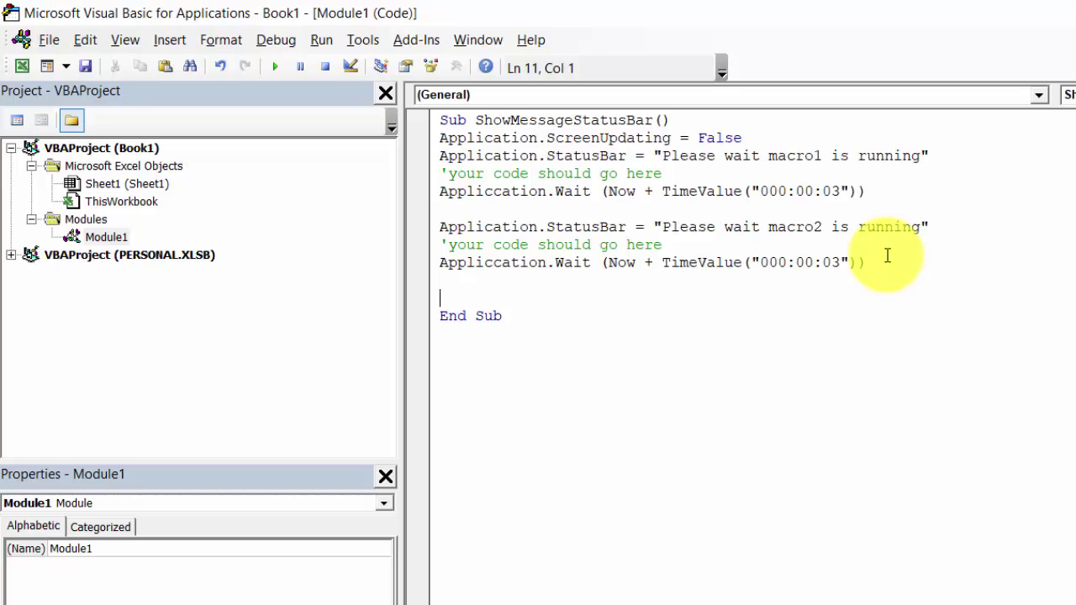
key(Return)
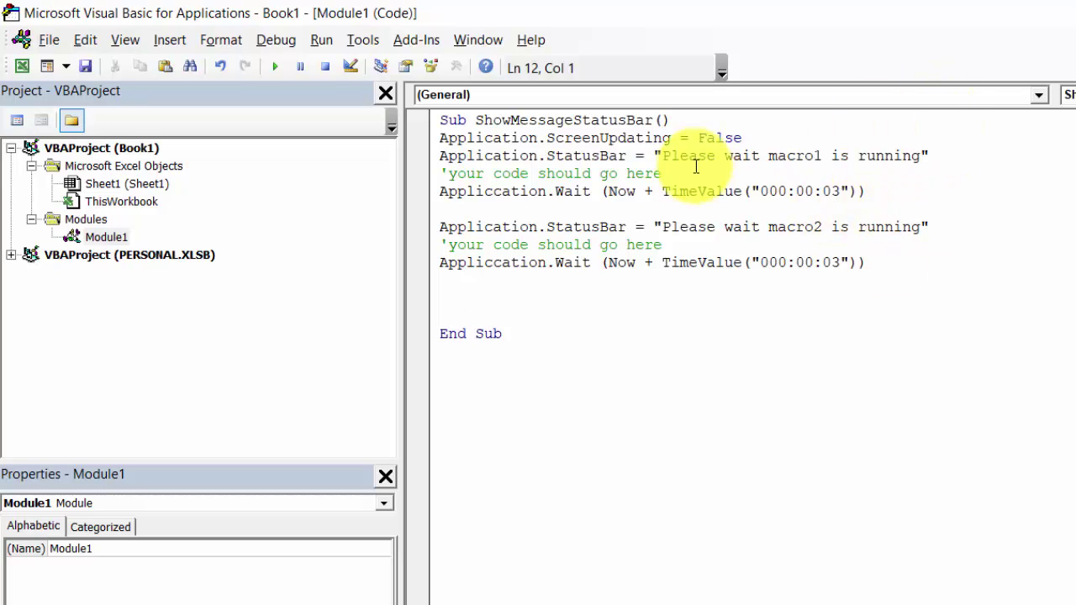
drag(440, 155, 643, 160)
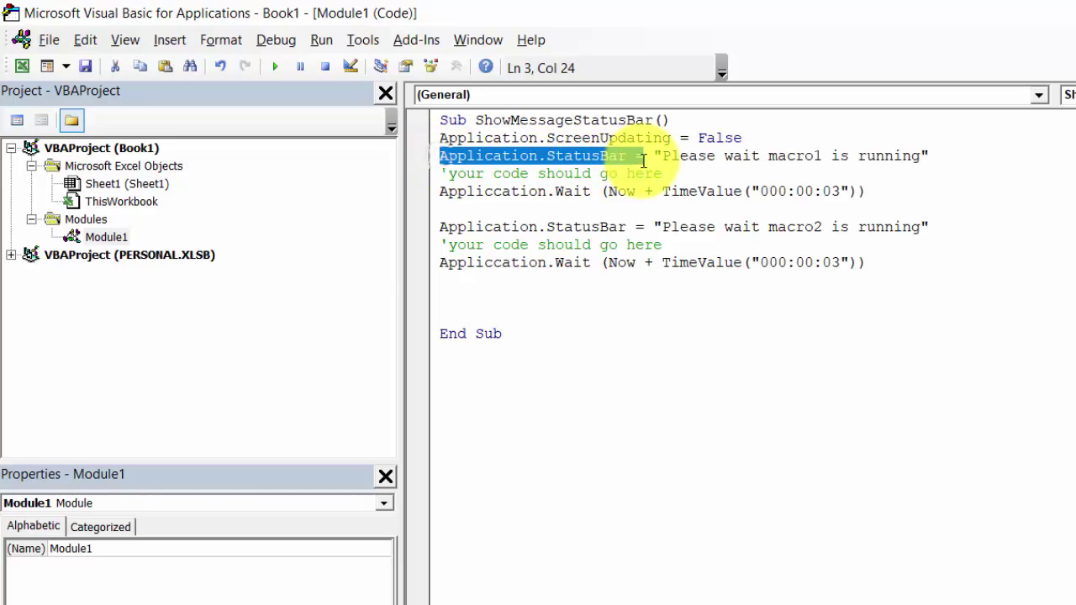
right_click(605, 161)
click(639, 197)
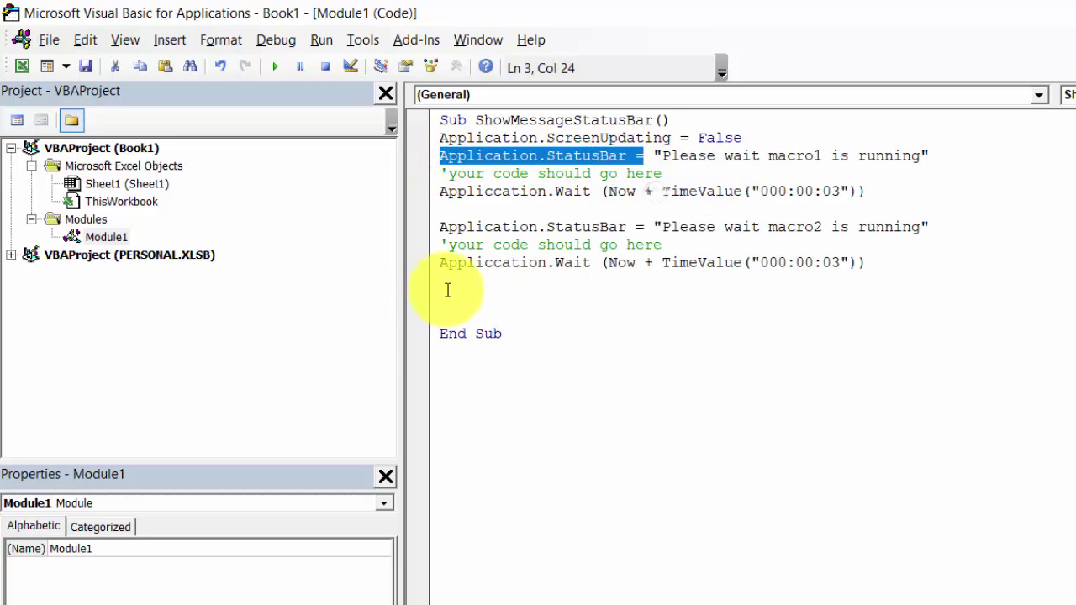
click(448, 290)
right_click(448, 290)
click(529, 345)
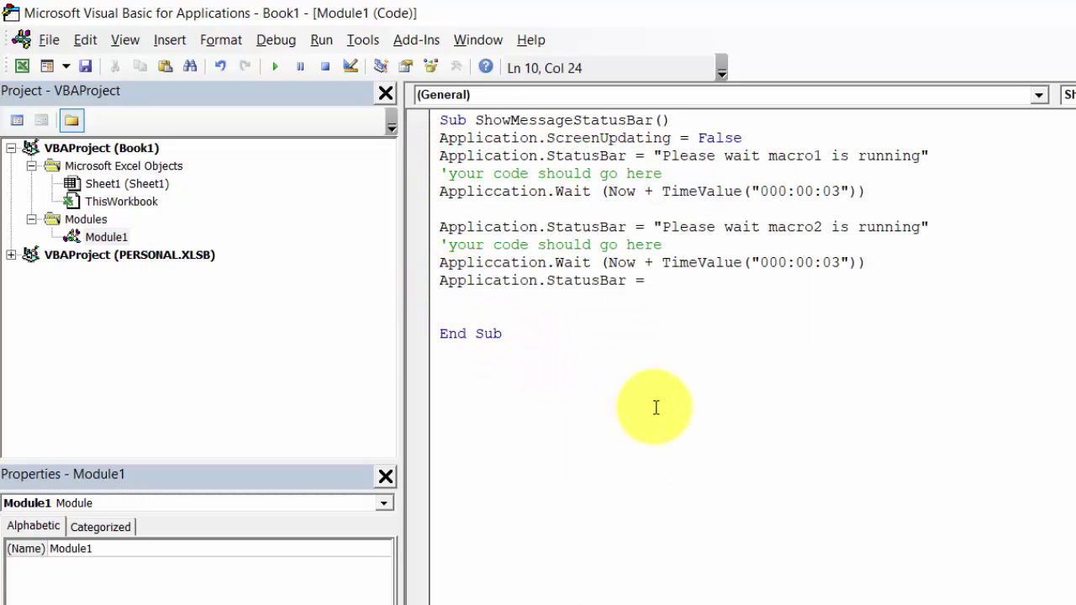
text("")
key(Return)
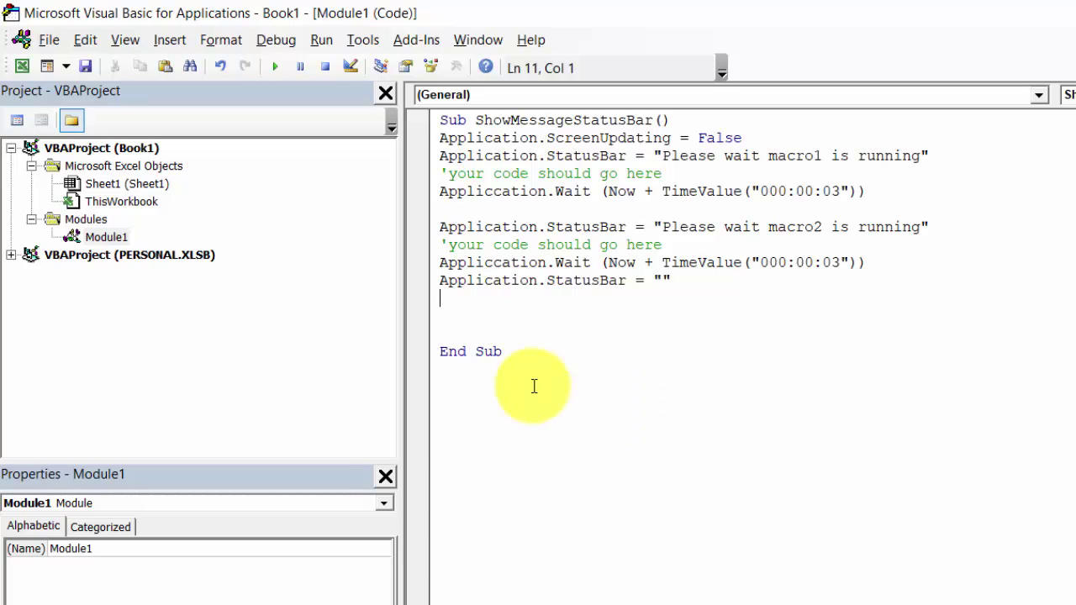
Step: Add Application.ScreenUpdating = True as the last line before End Sub
drag(746, 137, 446, 143)
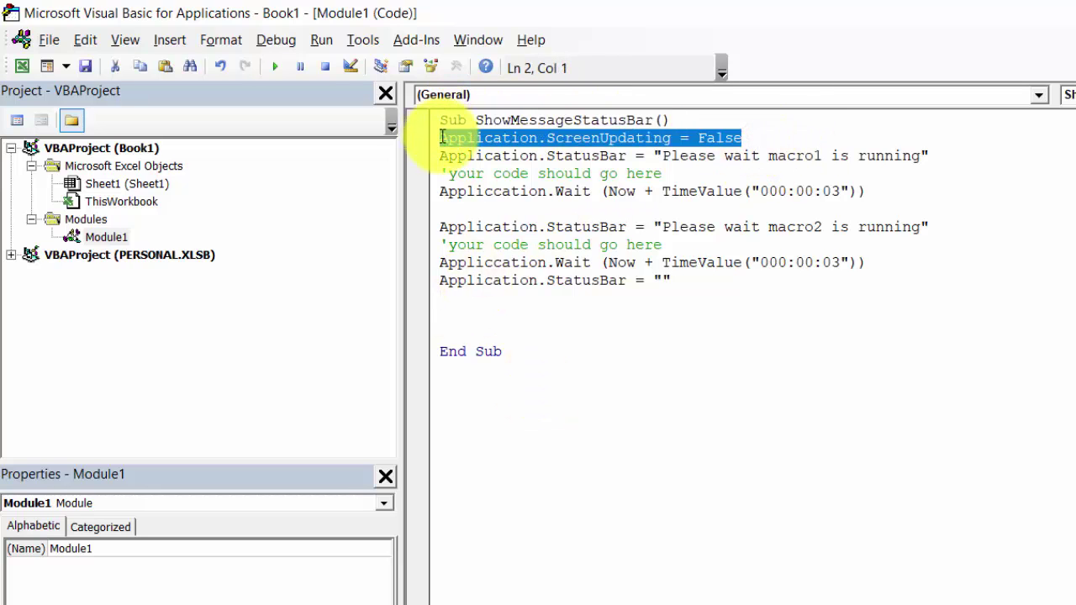
right_click(474, 148)
key(Escape)
click(432, 317)
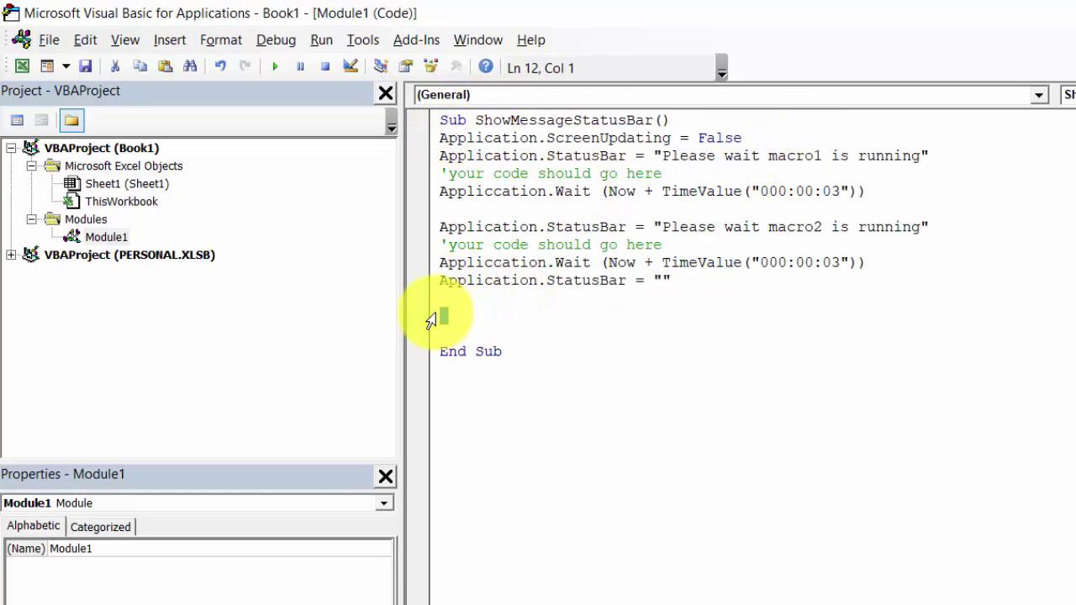
right_click(446, 315)
click(531, 374)
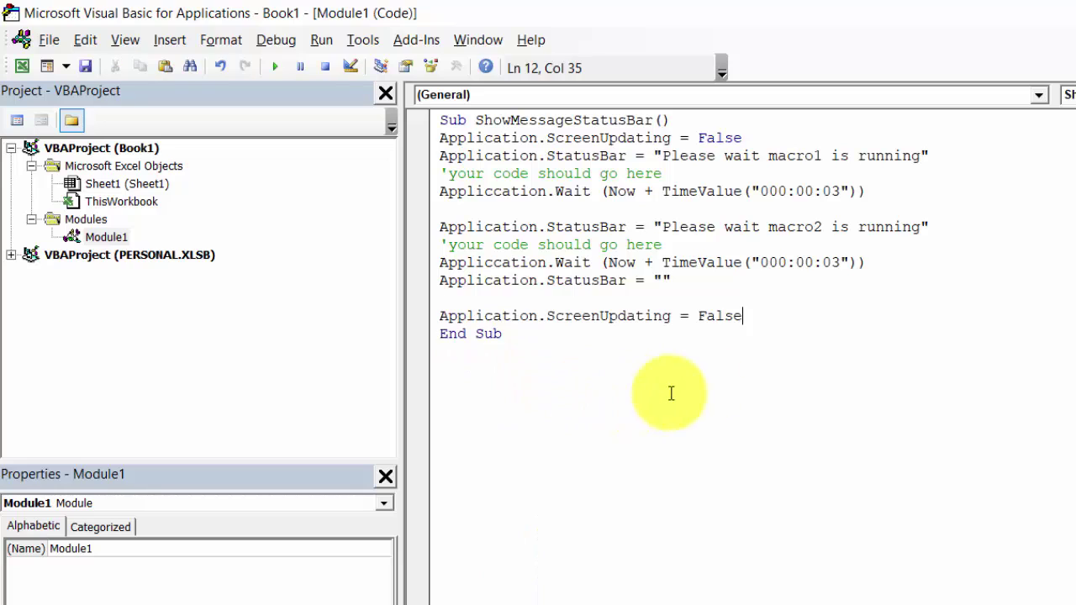
double_click(720, 317)
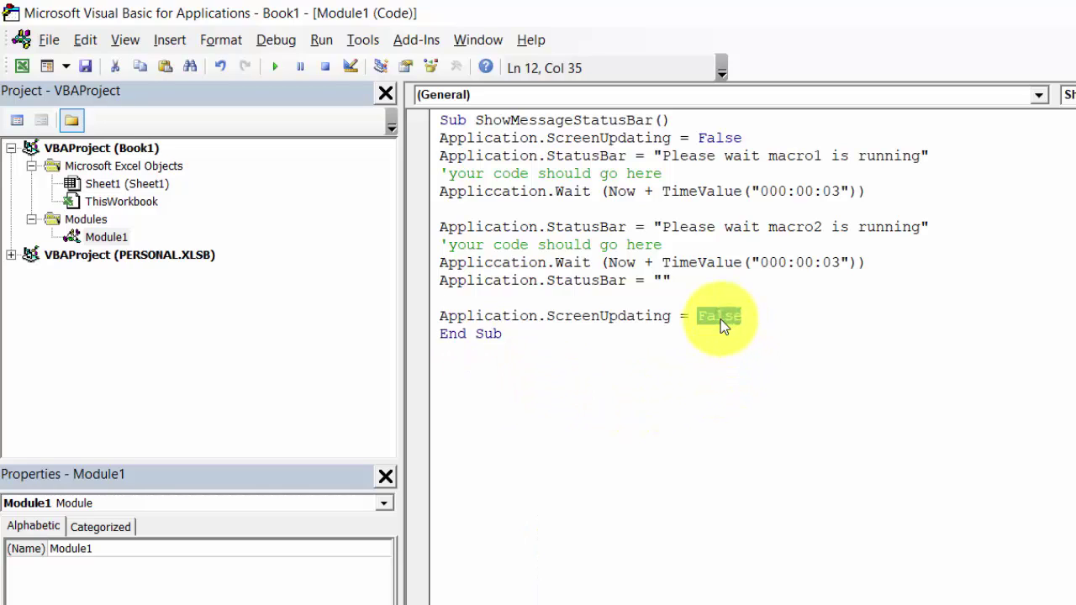
text(tru)
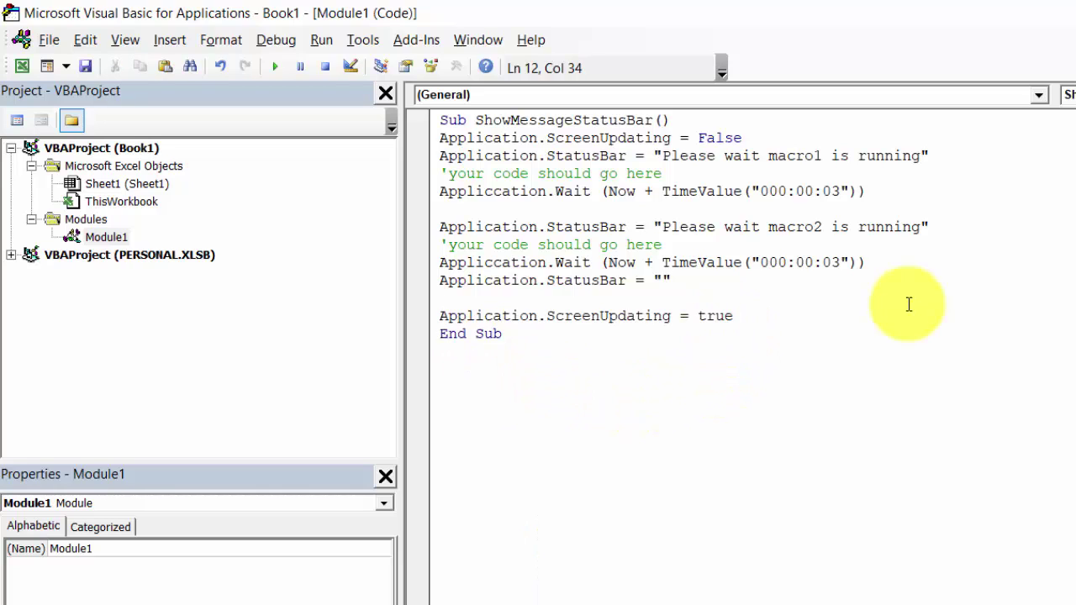
key(Up)
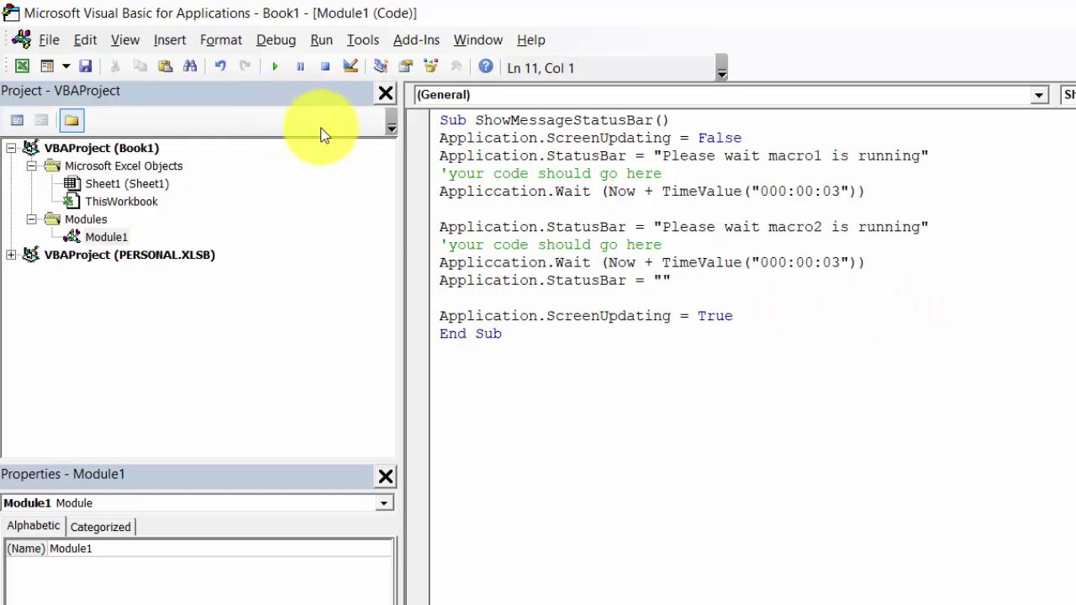
Step: Run ShowMessageStatusBar from Excel's Macros list, which raises run-time error 424
key(alt+Tab)
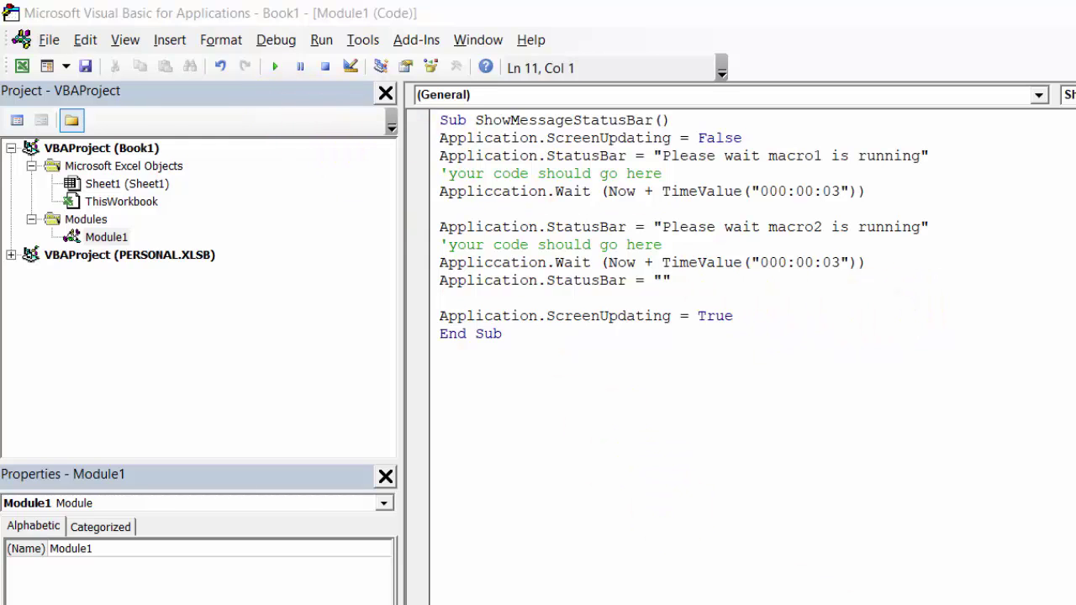
click(590, 598)
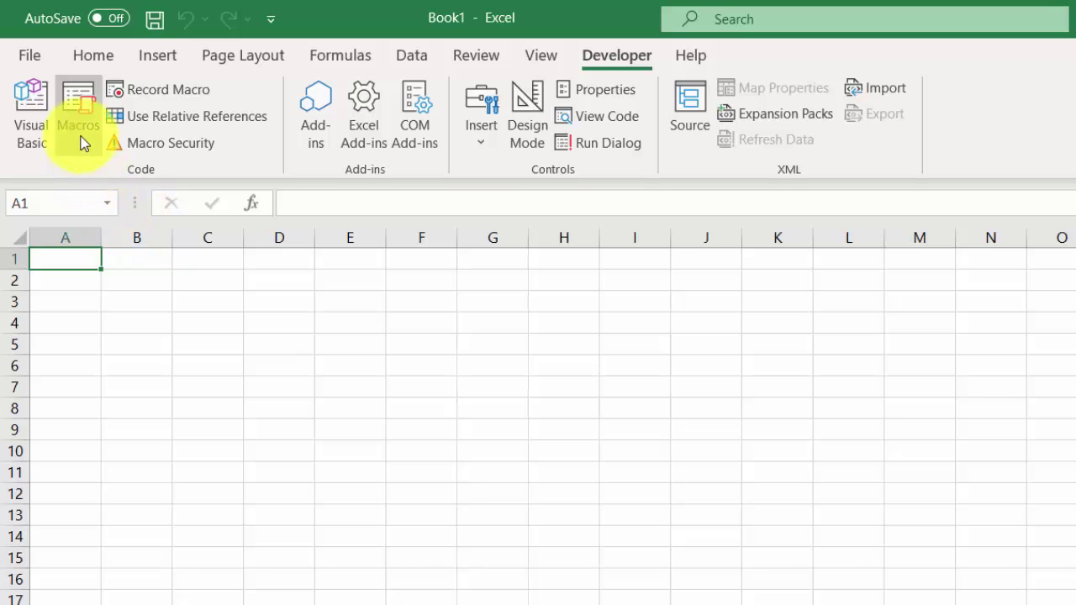
click(78, 105)
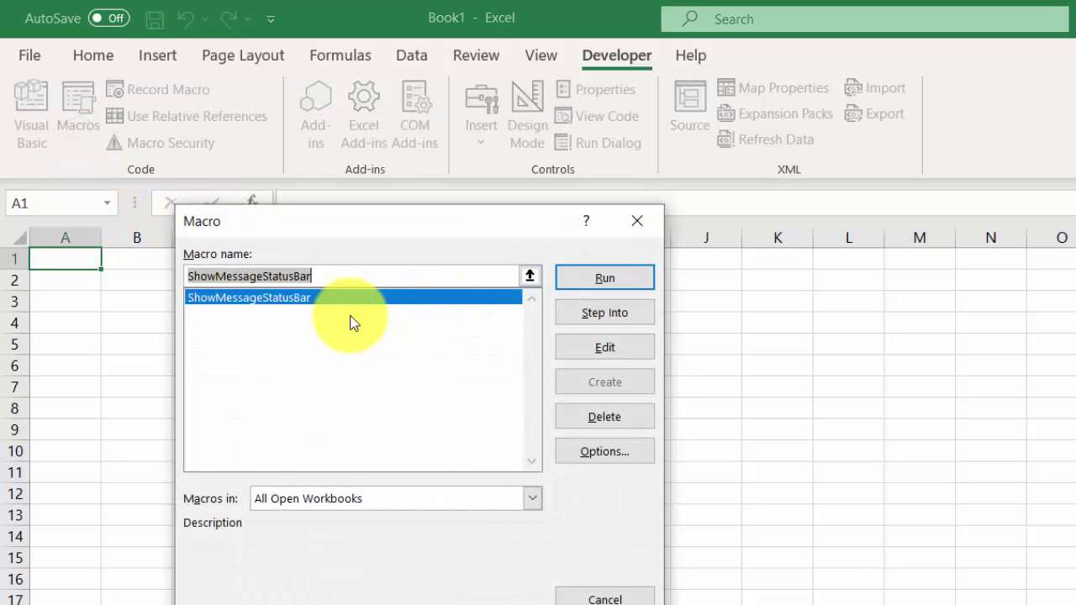
click(588, 278)
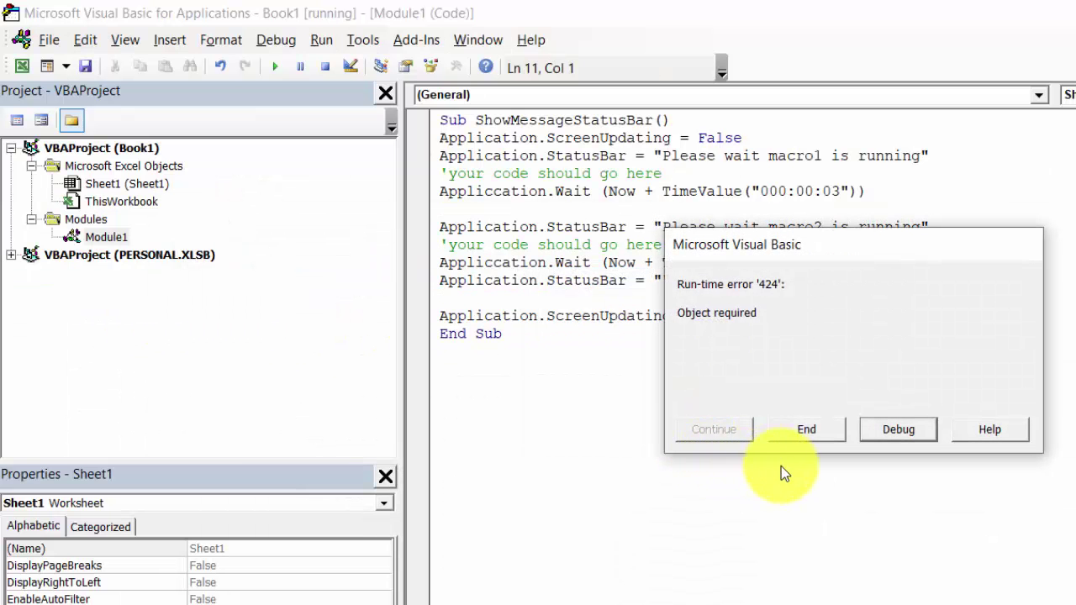
Step: Debug to line 5 and correct 'Applicaction' to 'Application', removing the space after Wait
click(898, 430)
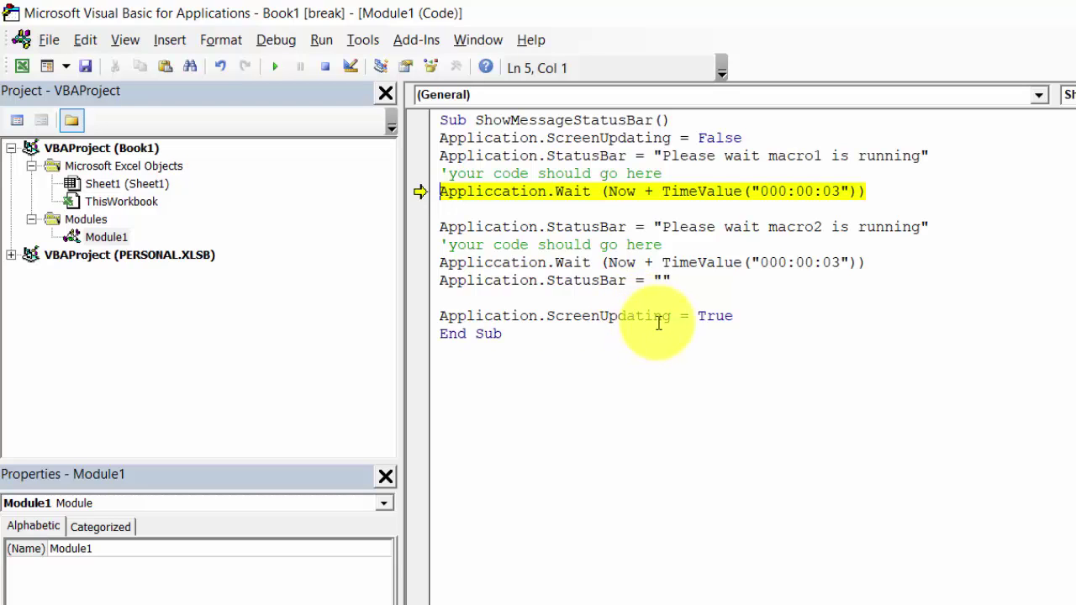
click(607, 250)
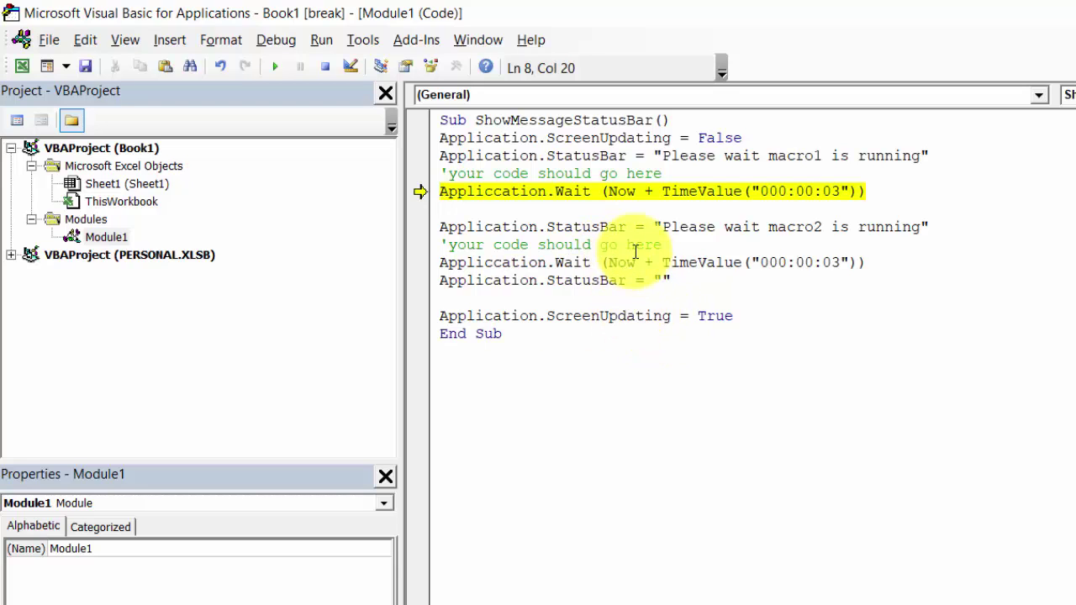
click(600, 191)
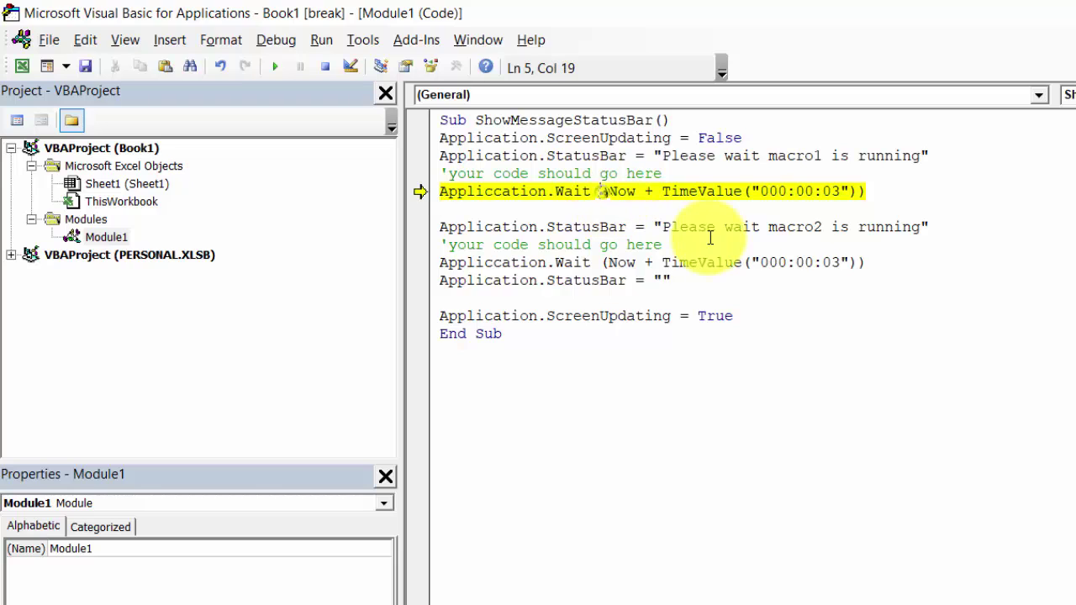
key(BackSpace)
click(548, 191)
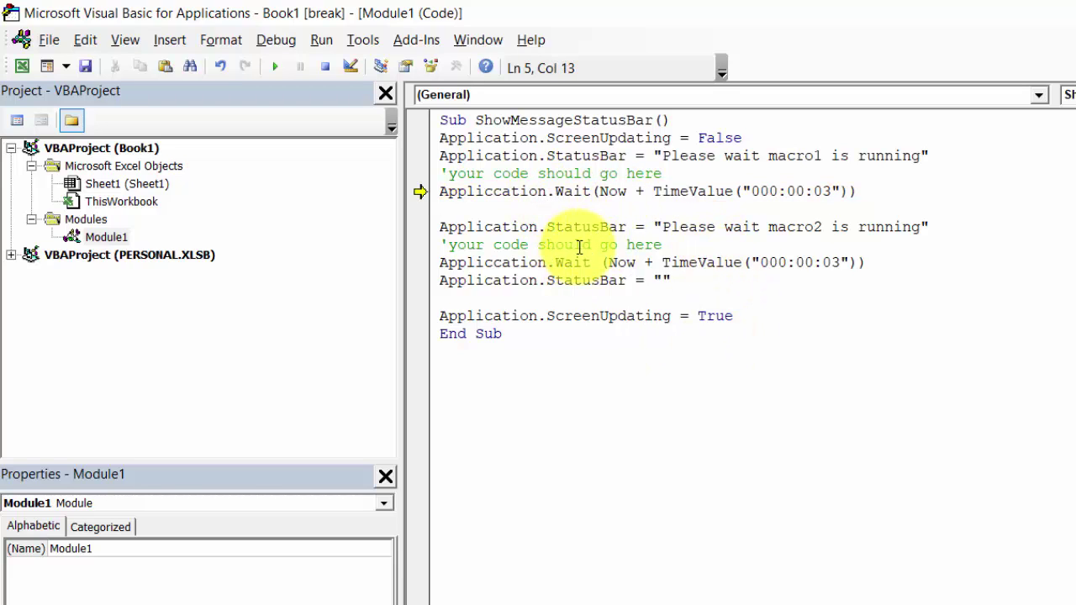
key(Left)
key(Left)
key(Left)
key(BackSpace)
click(547, 351)
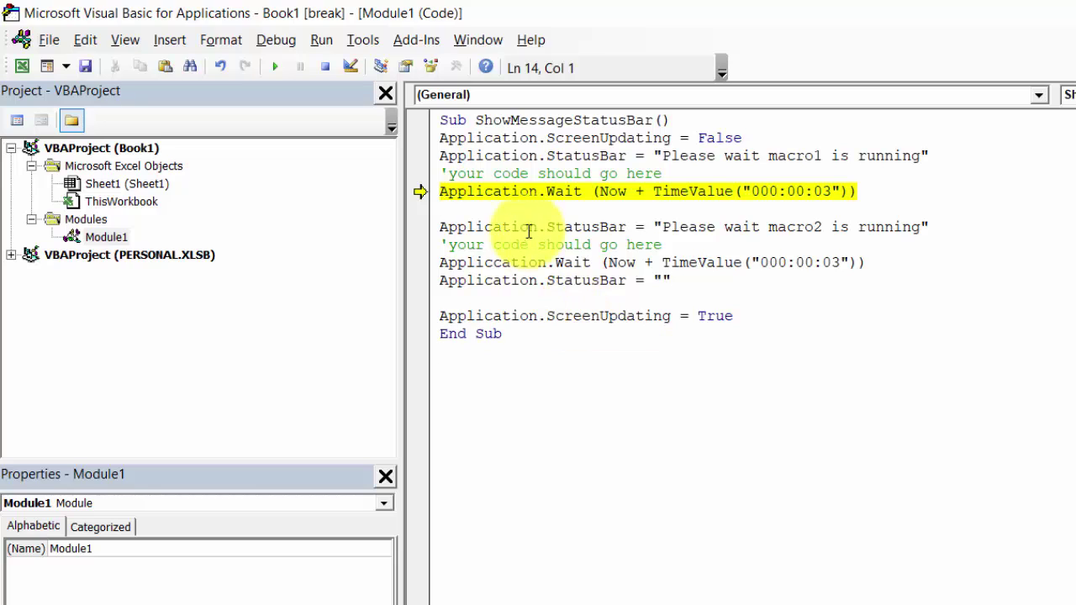
Step: Resume, debug the repeat error 424, fix Application on line 9 and continue the macro
click(278, 65)
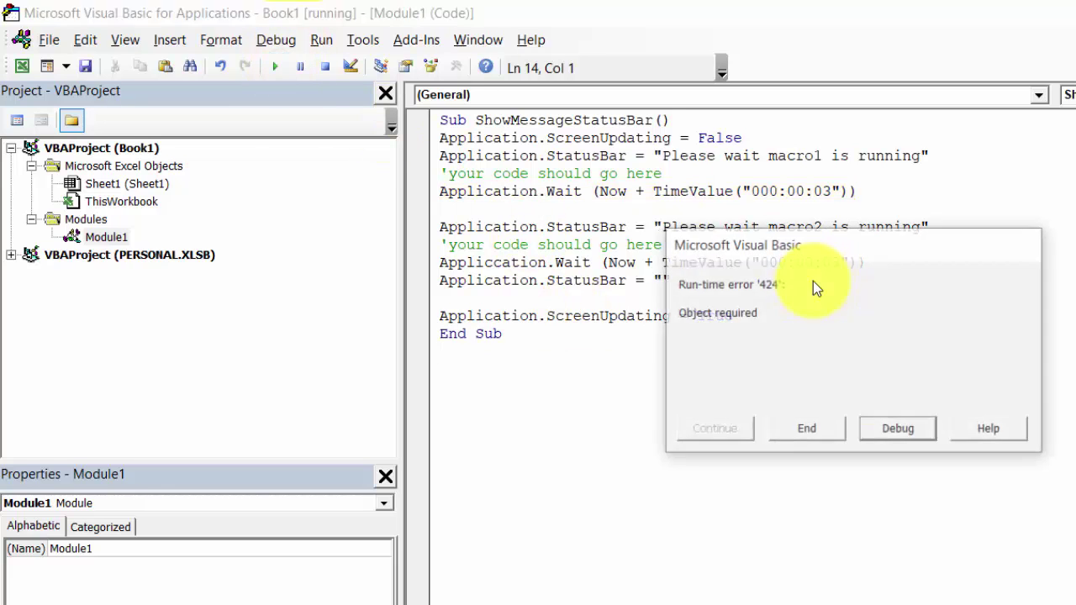
click(899, 427)
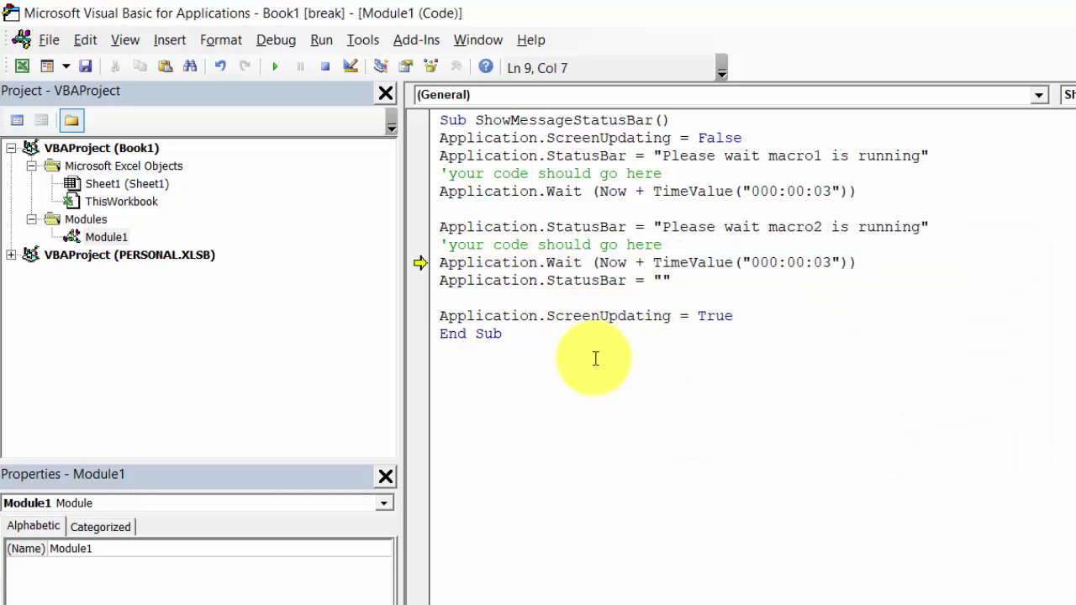
click(591, 358)
click(276, 66)
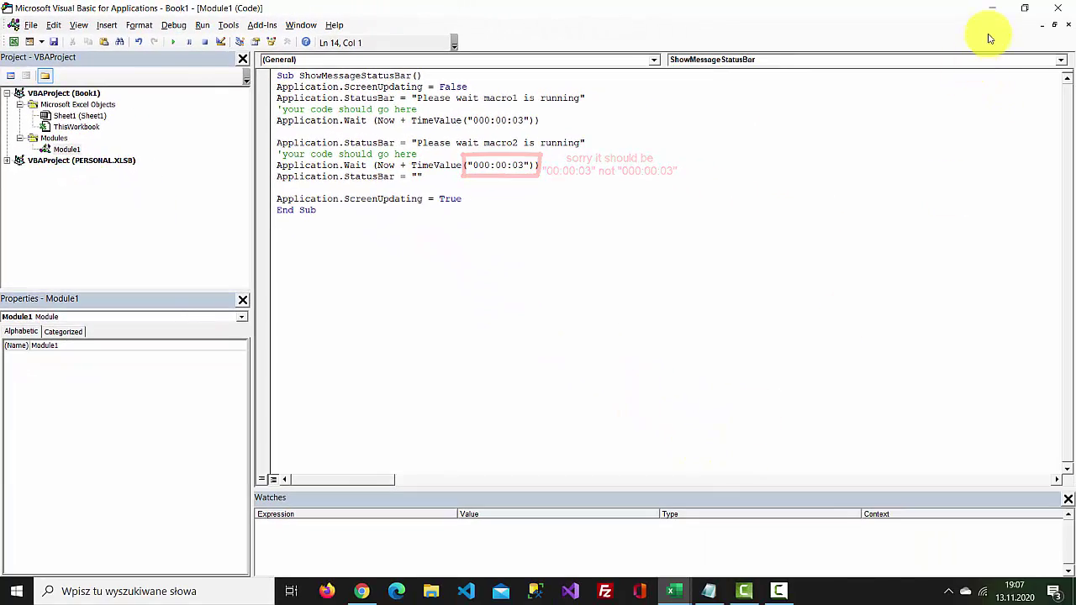
Step: In Excel, run ShowMessageStatusBar from Macros and watch the macro1 then macro2 status messages
click(991, 8)
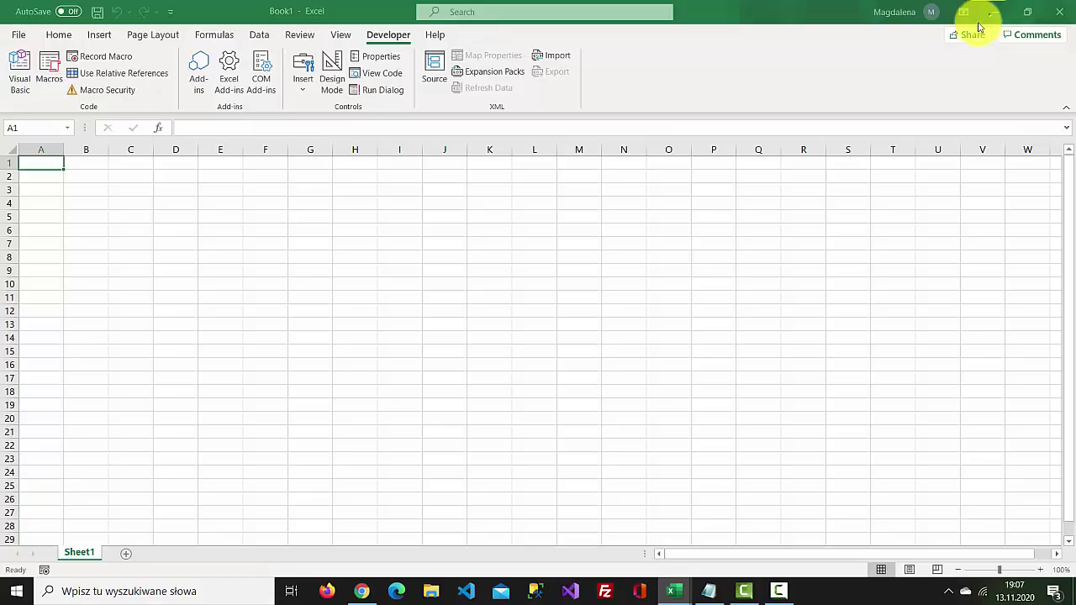
click(50, 88)
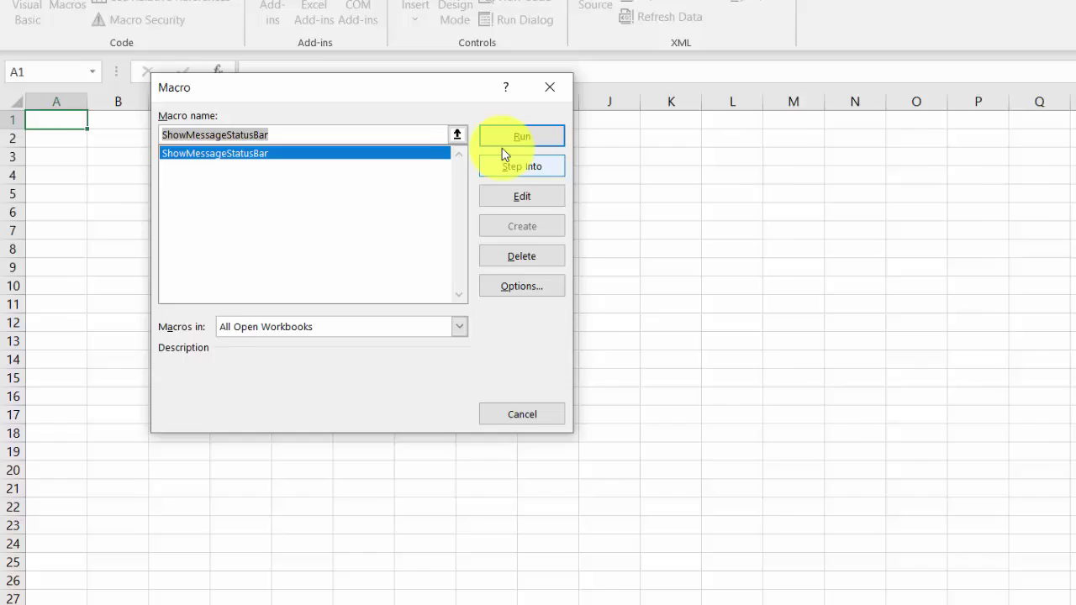
click(477, 213)
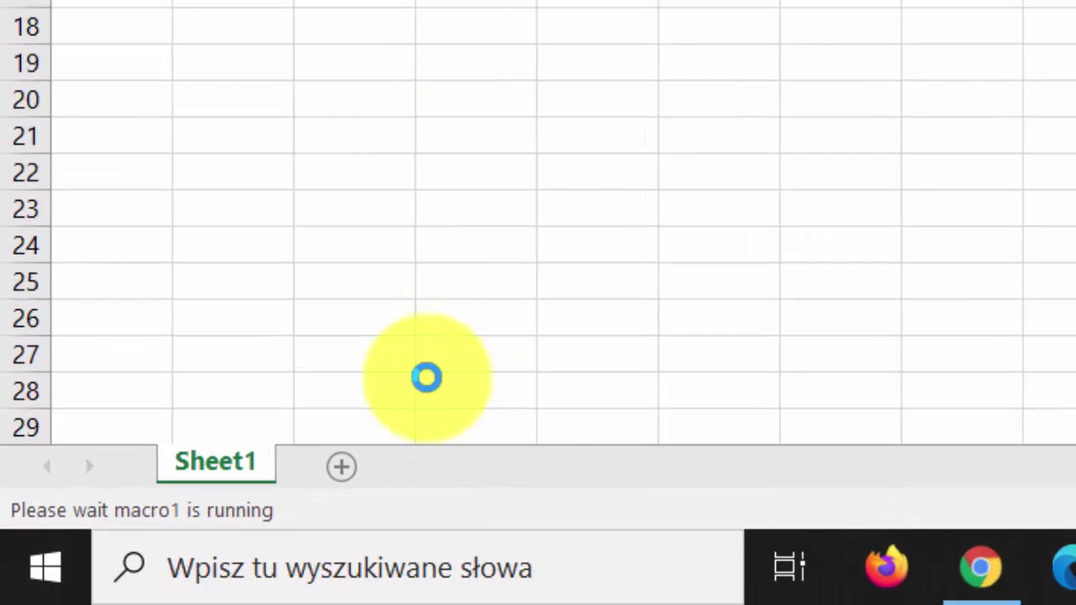